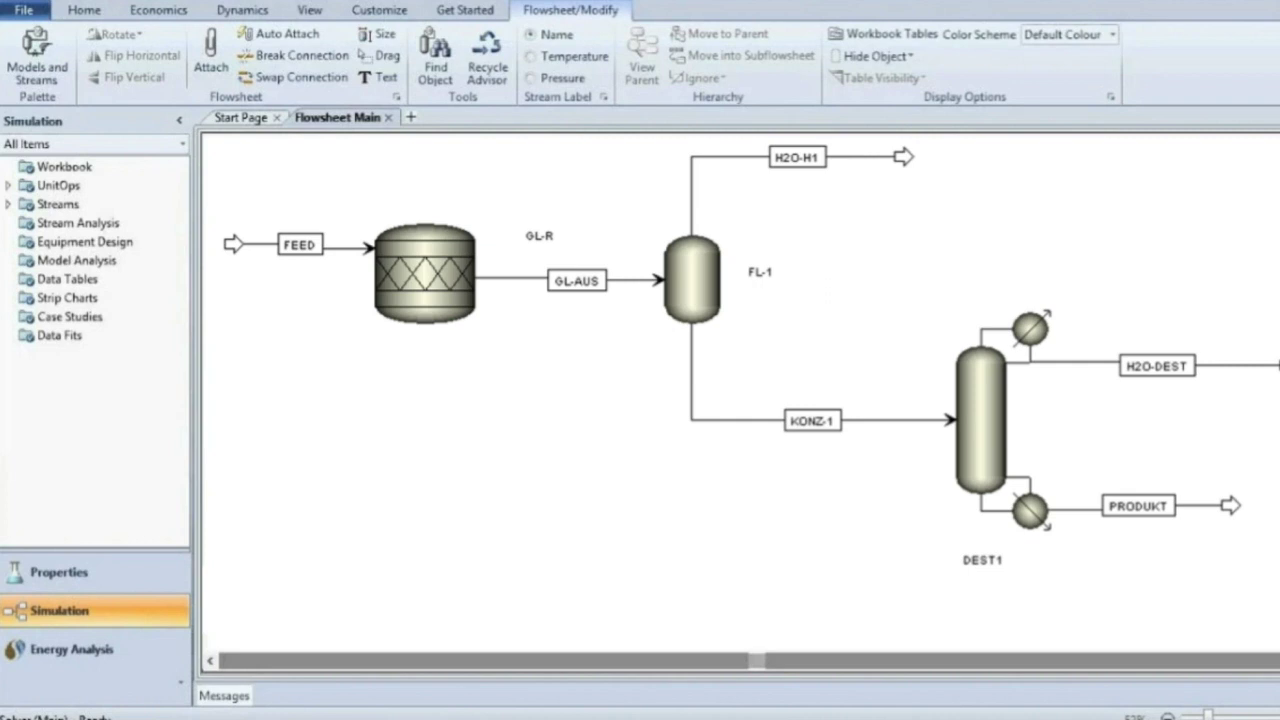
Locate FEED UNIT 1 in the project tree and expand its A10 simulation data folder.
right_click(738, 308)
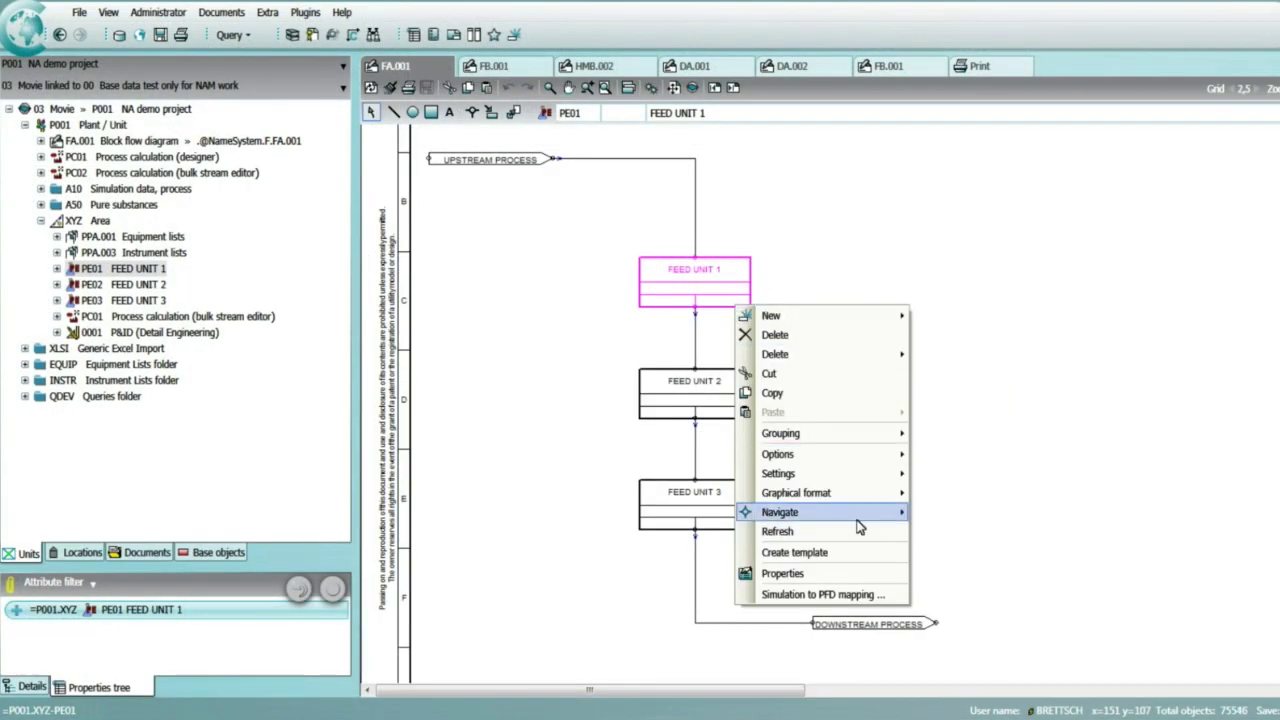
mouse_move(858, 527)
left_click(950, 513)
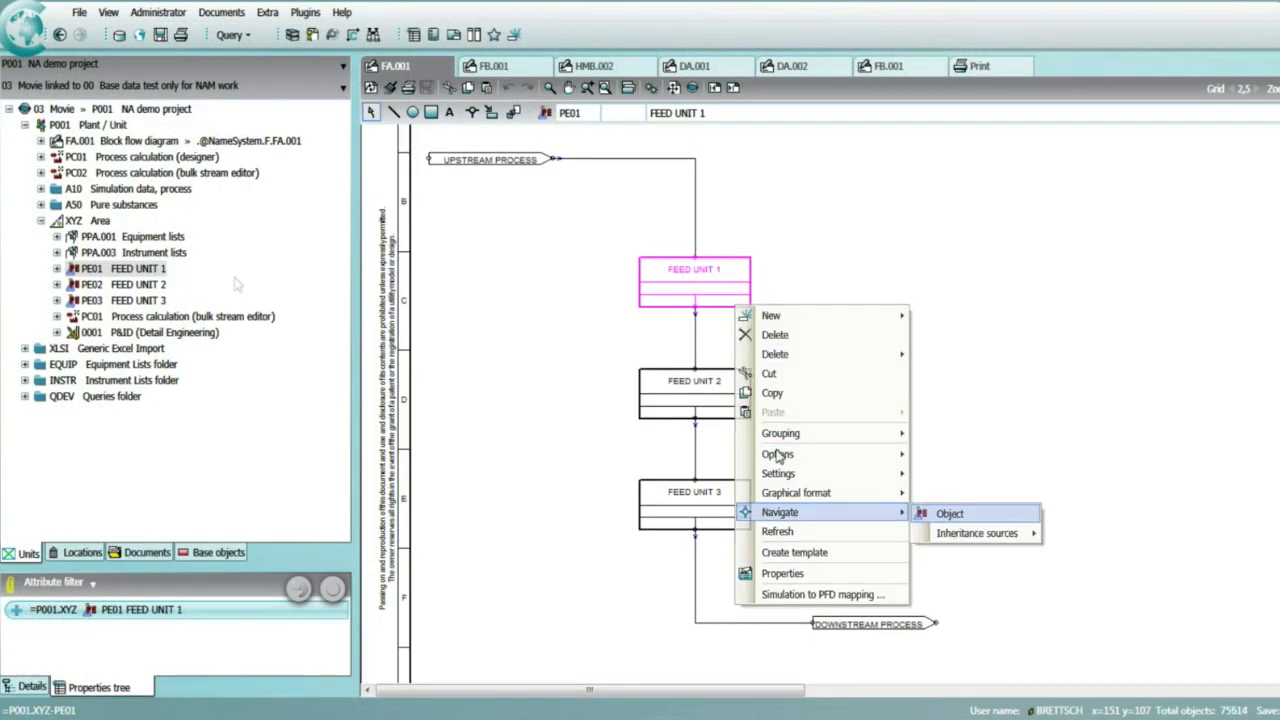
left_click(57, 268)
left_click(72, 459)
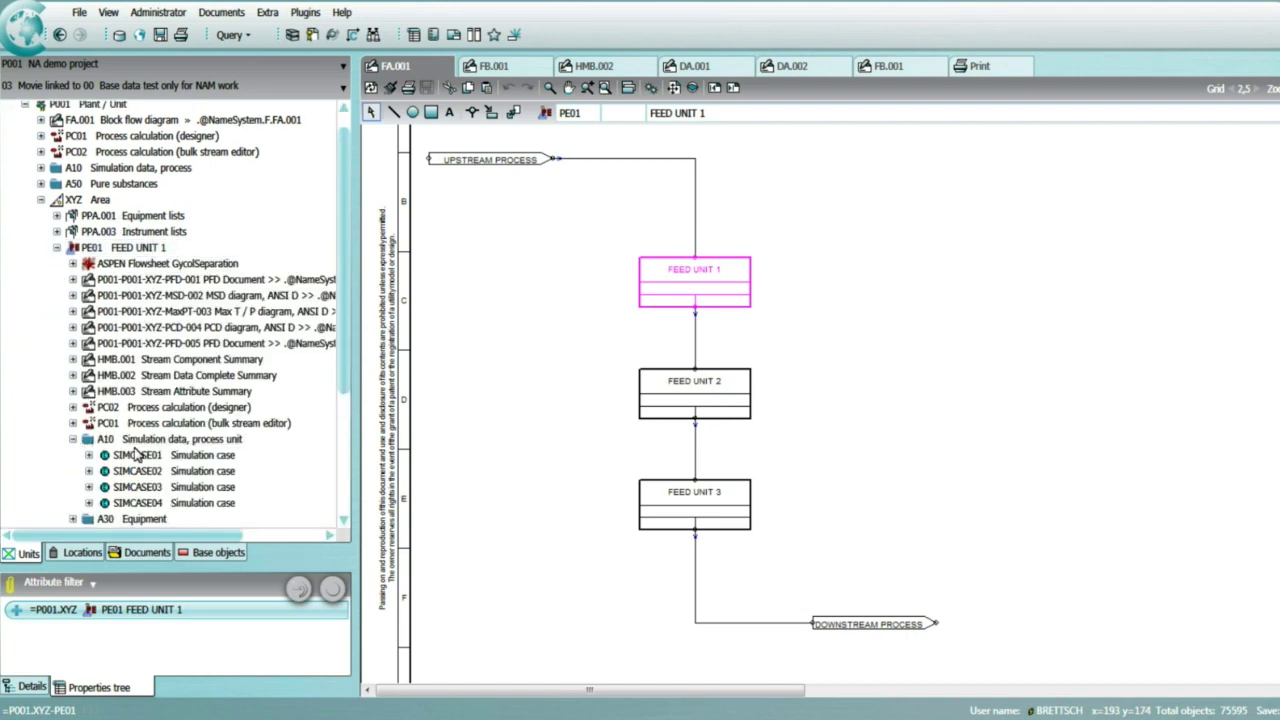
Create the new simulation case SIMCASE05 under the A10 folder.
scroll(150, 430, "down", 1)
left_click(173, 387)
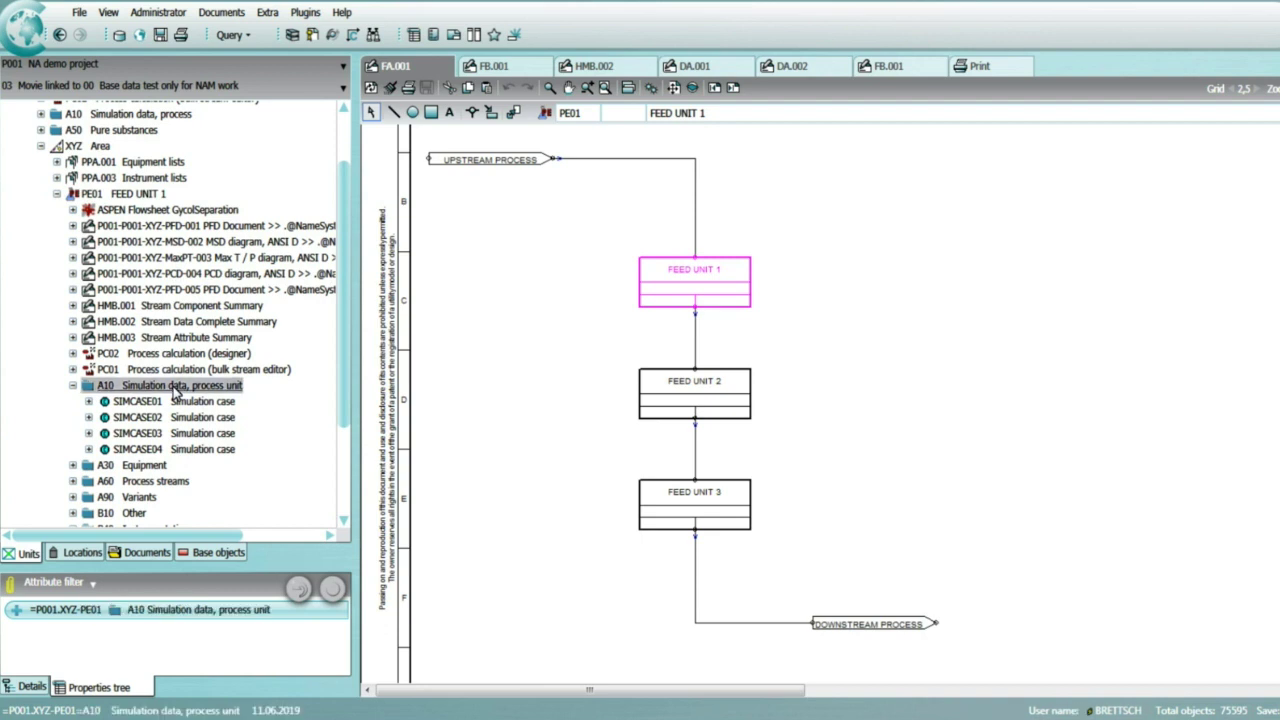
right_click(268, 390)
key("Escape")
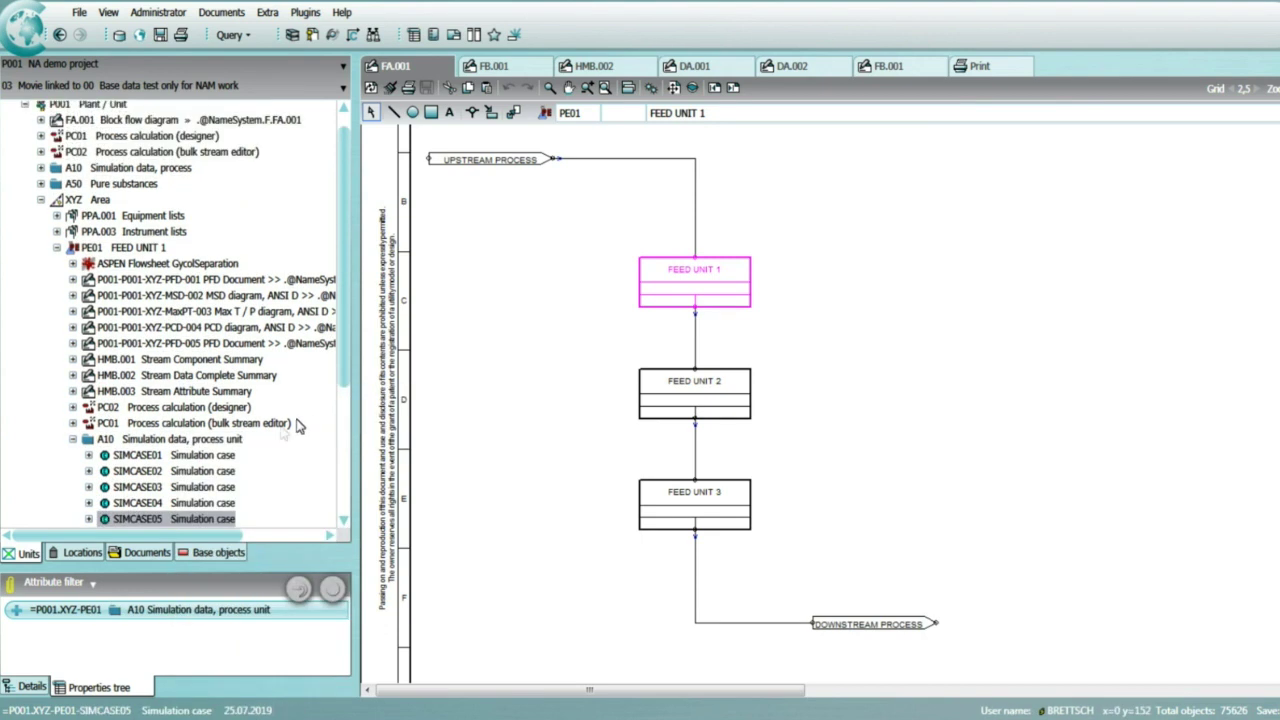
Add an A10 Aspen XML simulation import (AXSI001) beneath SIMCASE05.
right_click(157, 359)
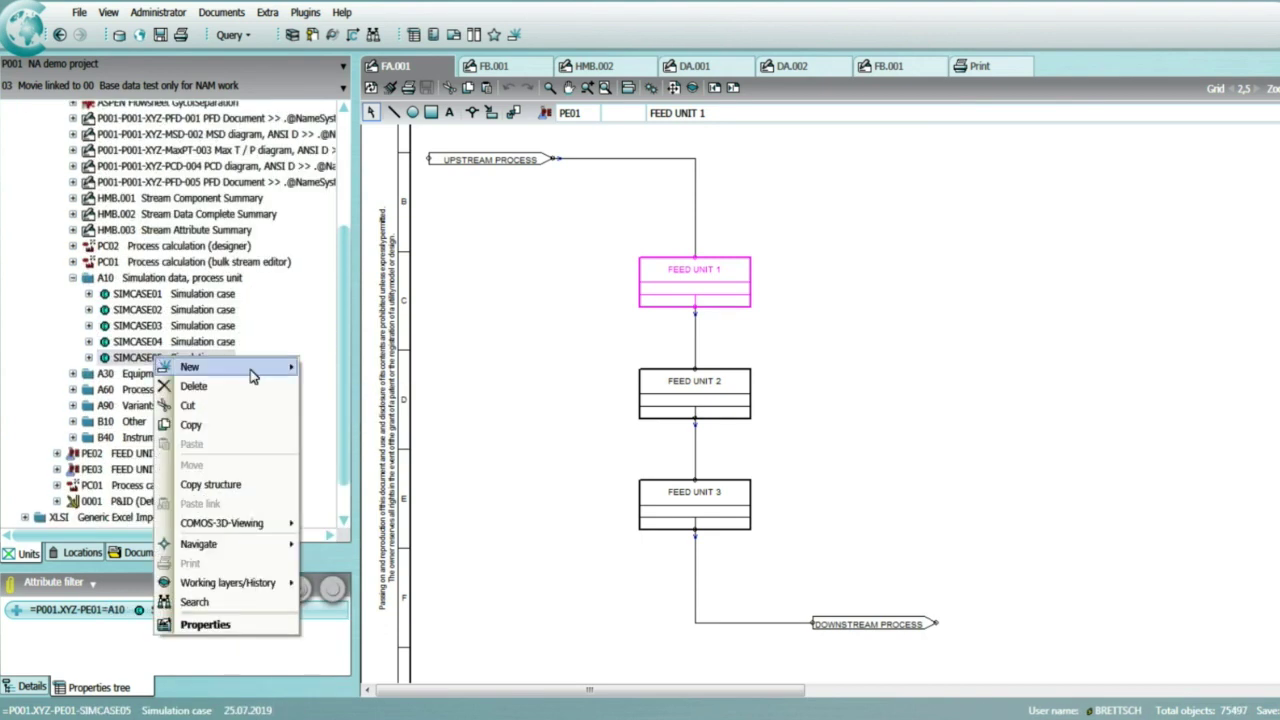
mouse_move(252, 376)
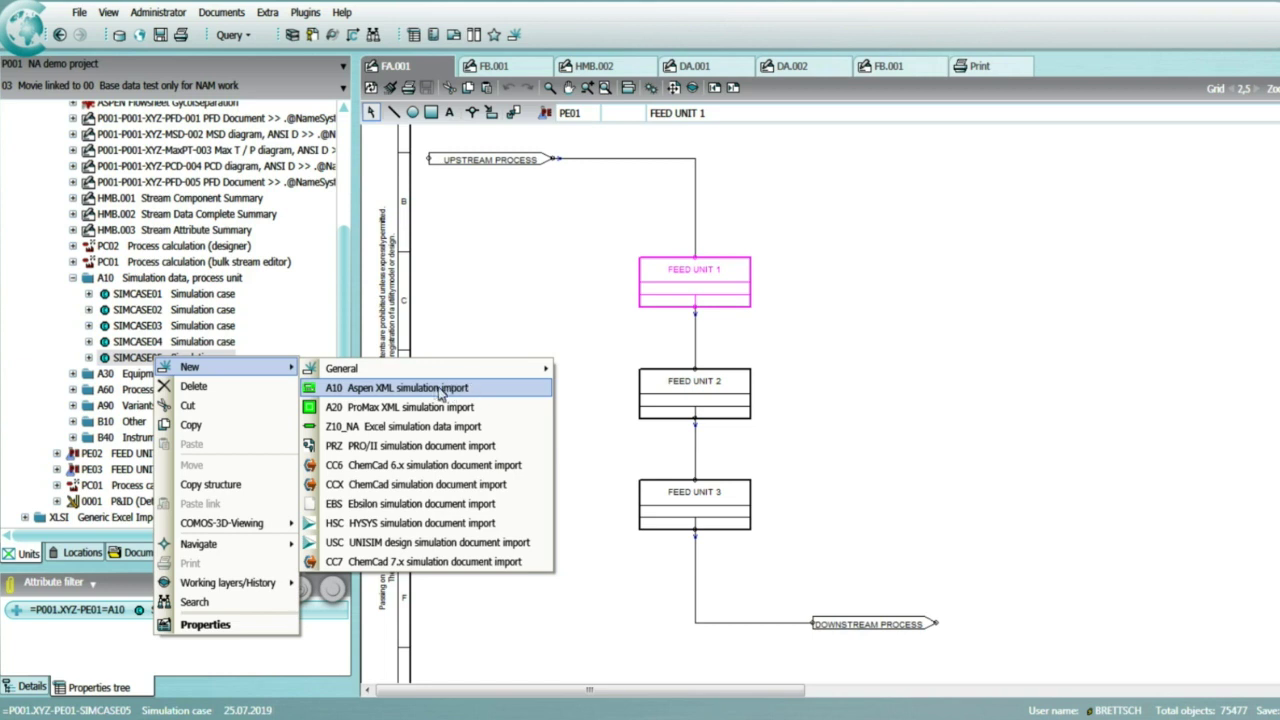
left_click(450, 394)
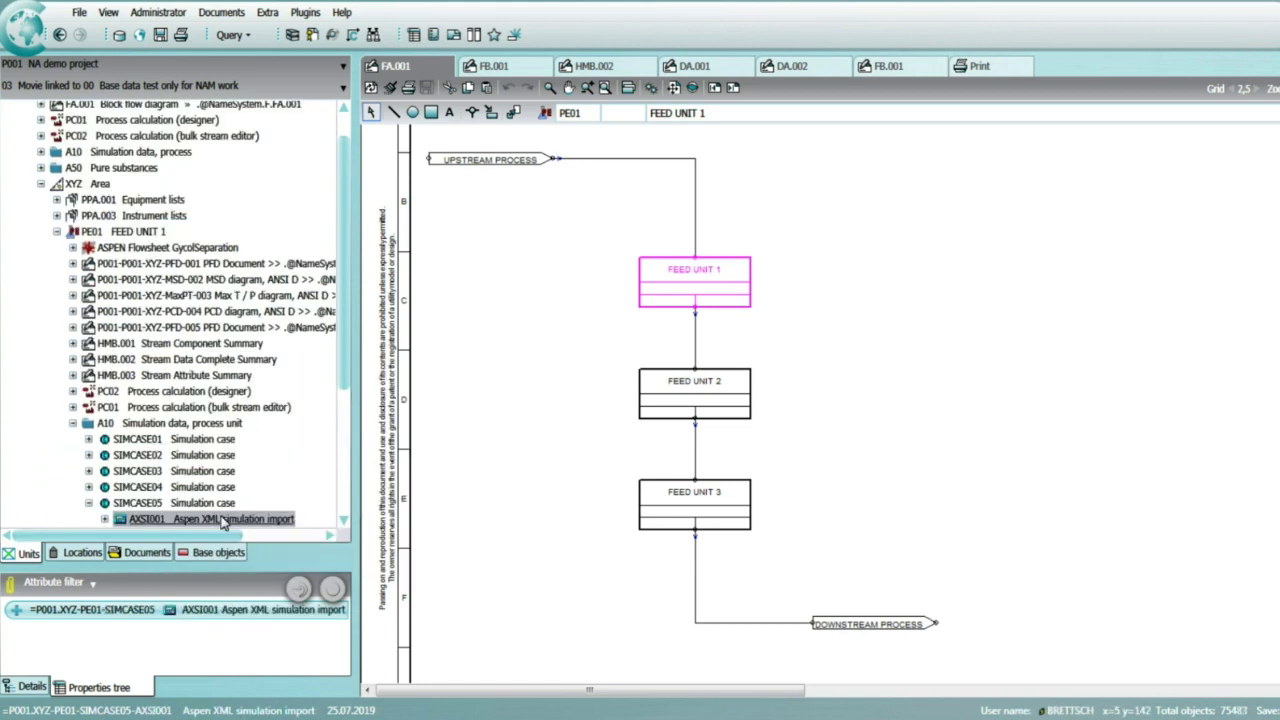
Import glyproc.xml through AXSI001 and create PFD objects for DEST-1, FL-1 and GL-R.
double_click(272, 519)
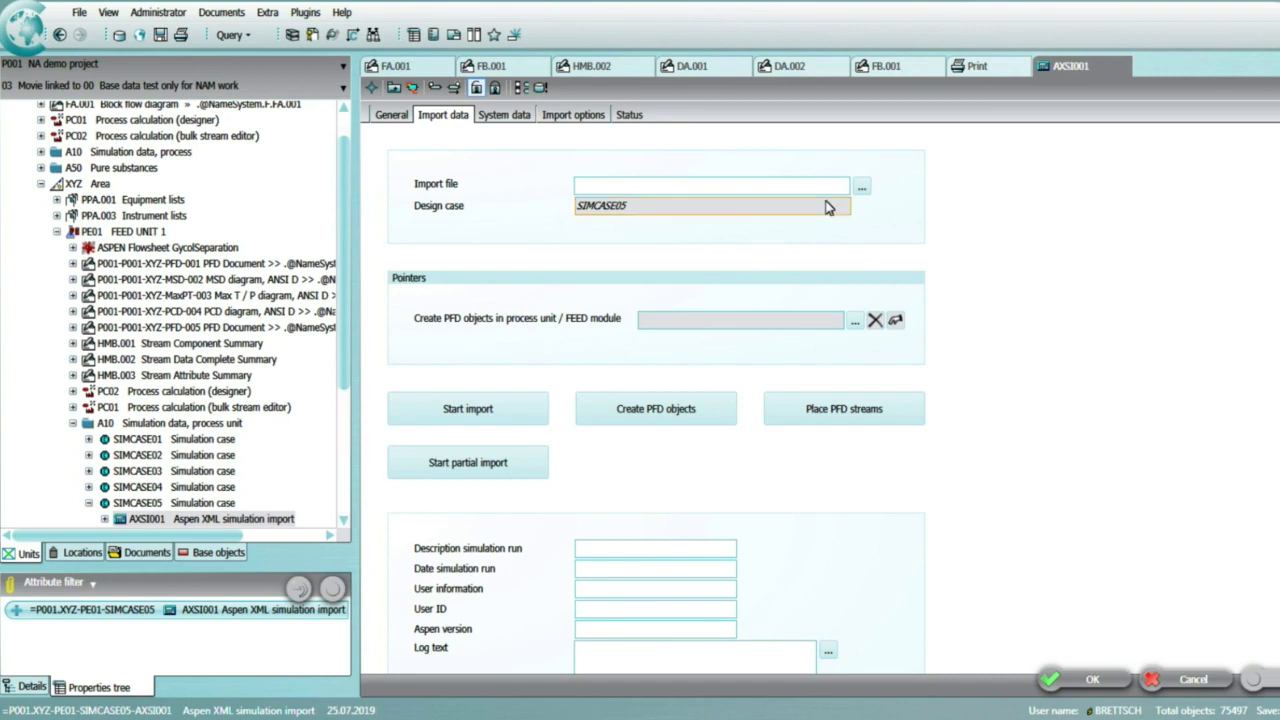
left_click(862, 187)
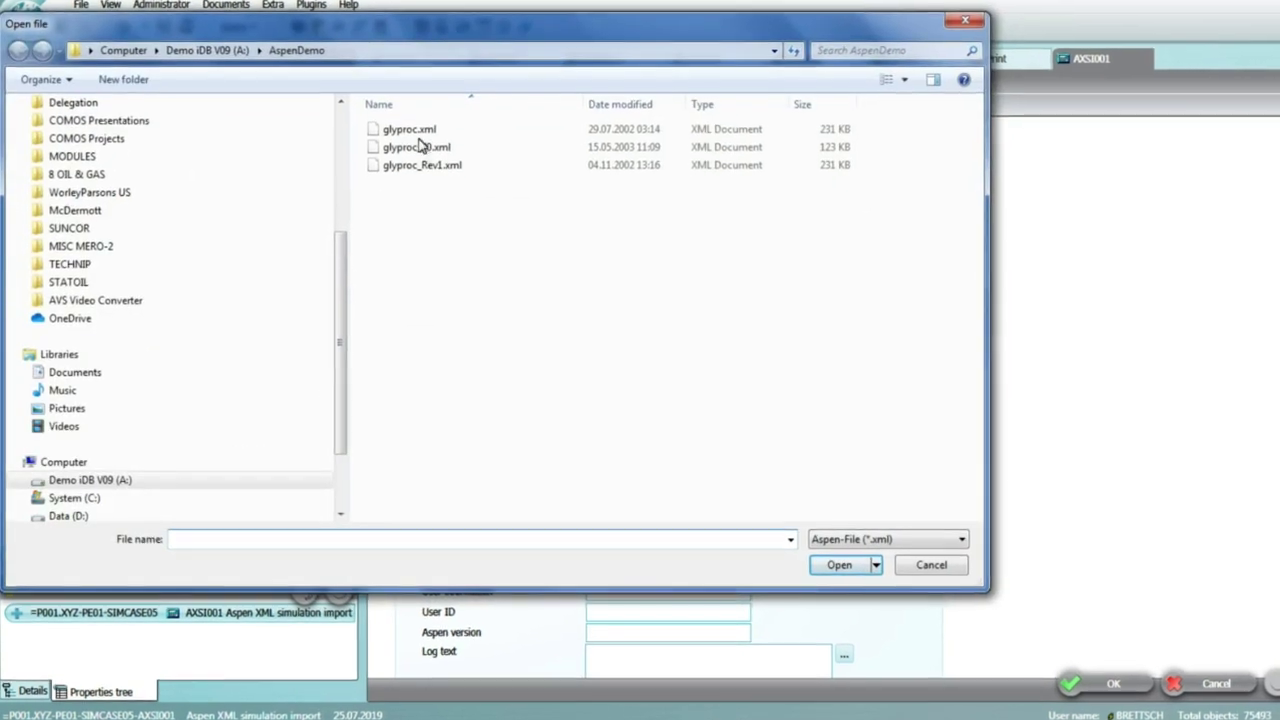
left_click(405, 132)
left_click(864, 568)
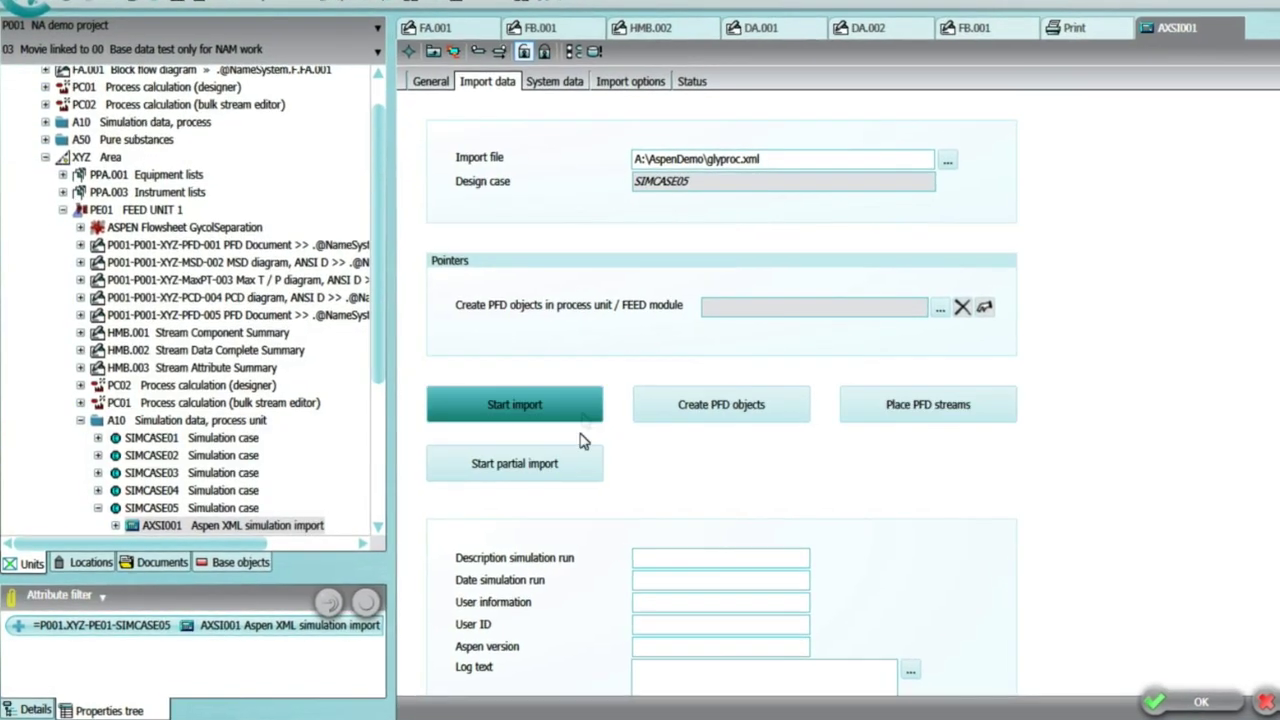
left_click(570, 415)
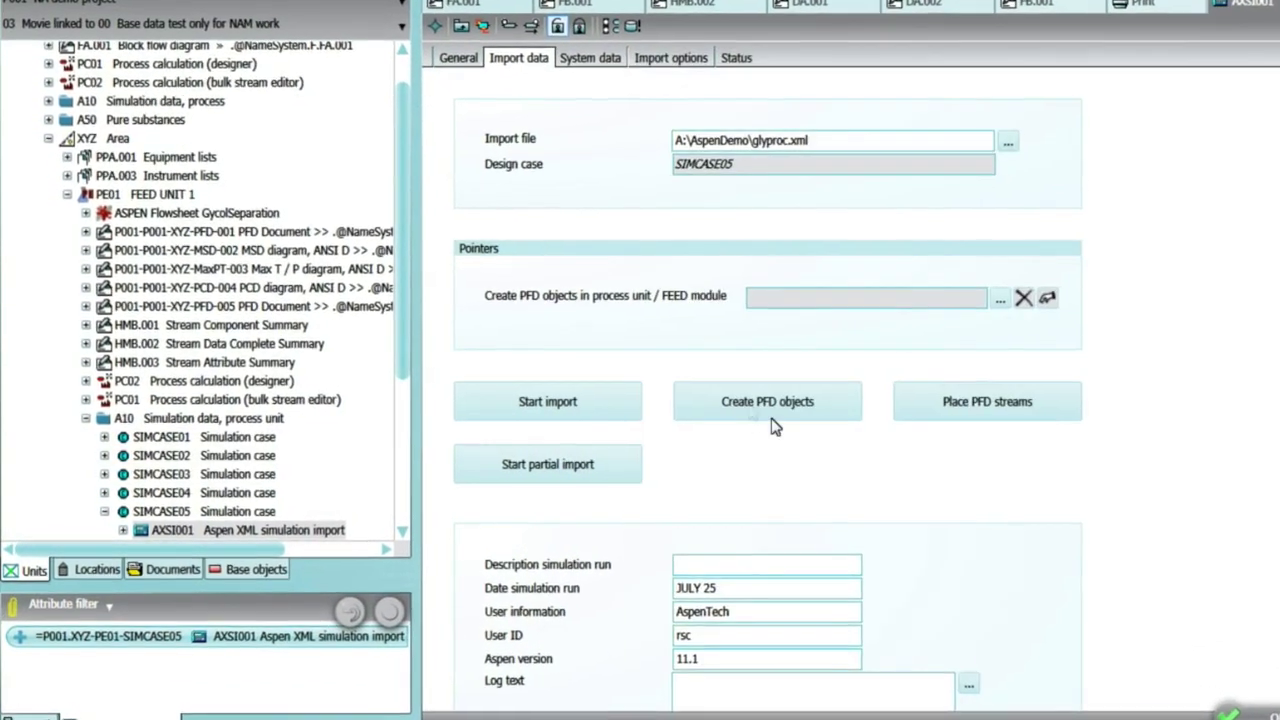
left_click(771, 420)
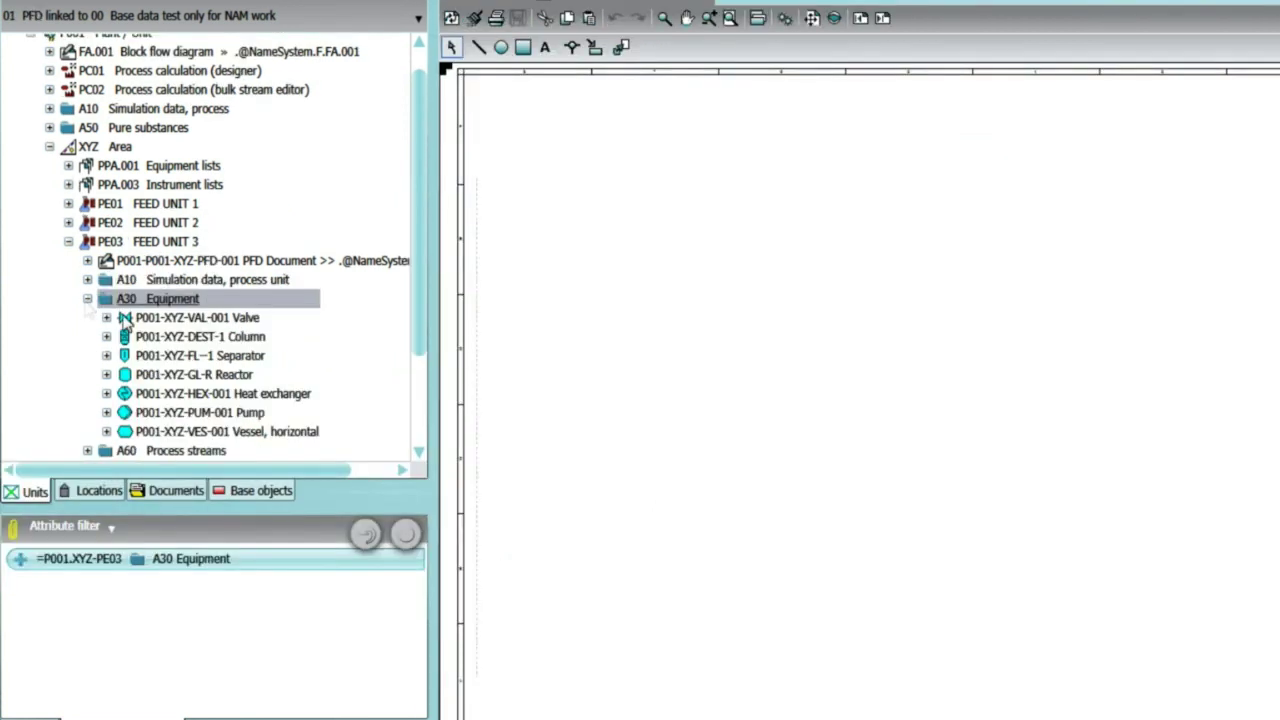
Place column DEST-1, separator FL-1 and reactor GL-R on the PFD and auto-connect them with streams.
left_click_drag(157, 345, 997, 406)
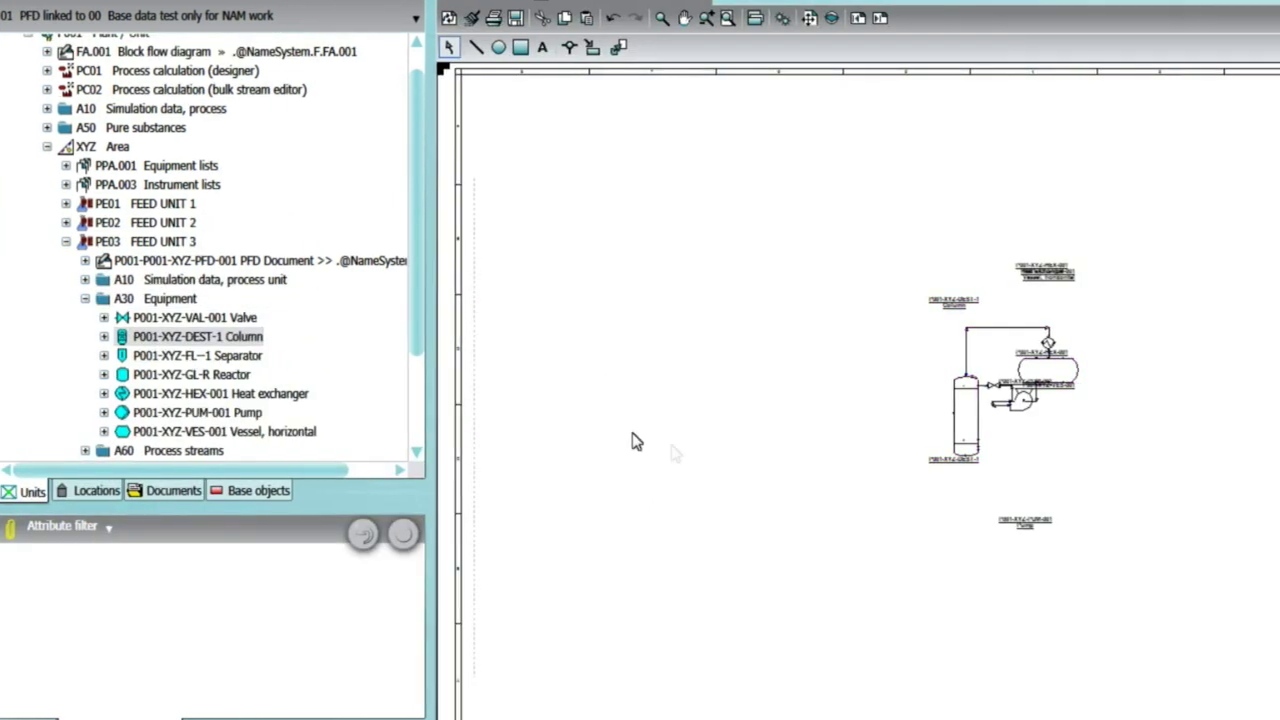
left_click(225, 355)
left_click_drag(225, 355, 775, 365)
left_click_drag(190, 374, 550, 338)
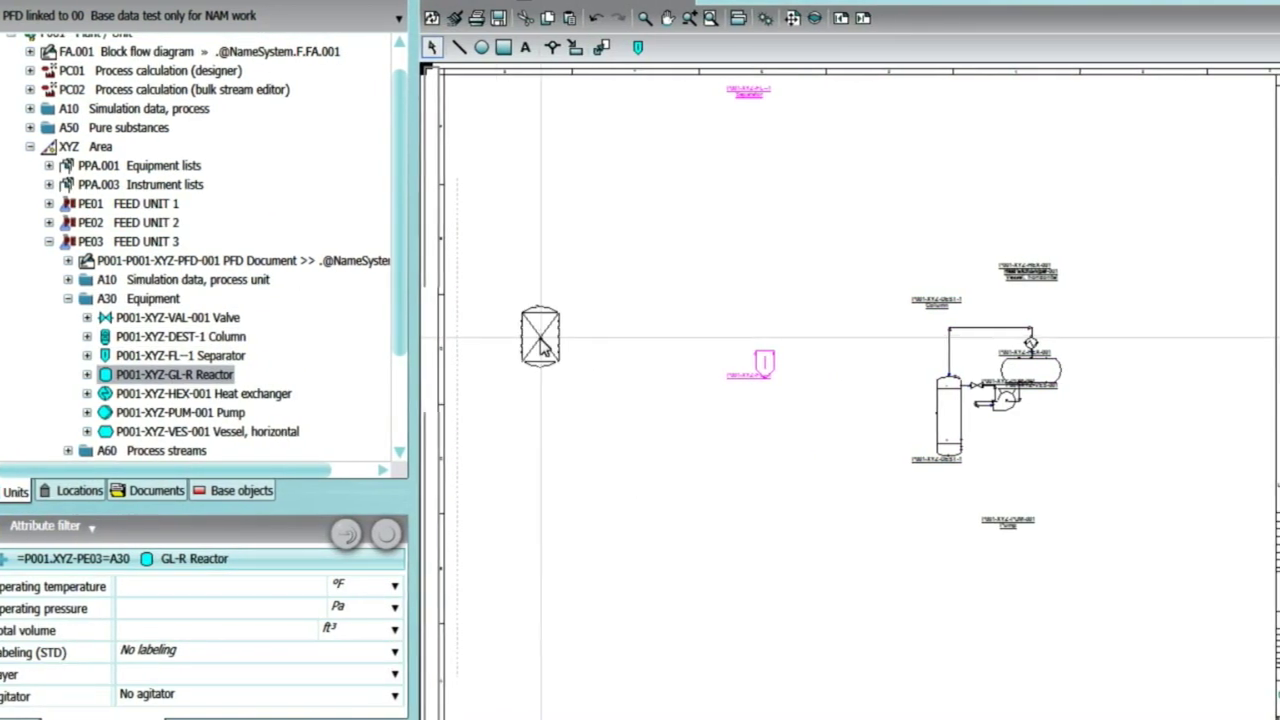
right_click(660, 487)
left_click(740, 360)
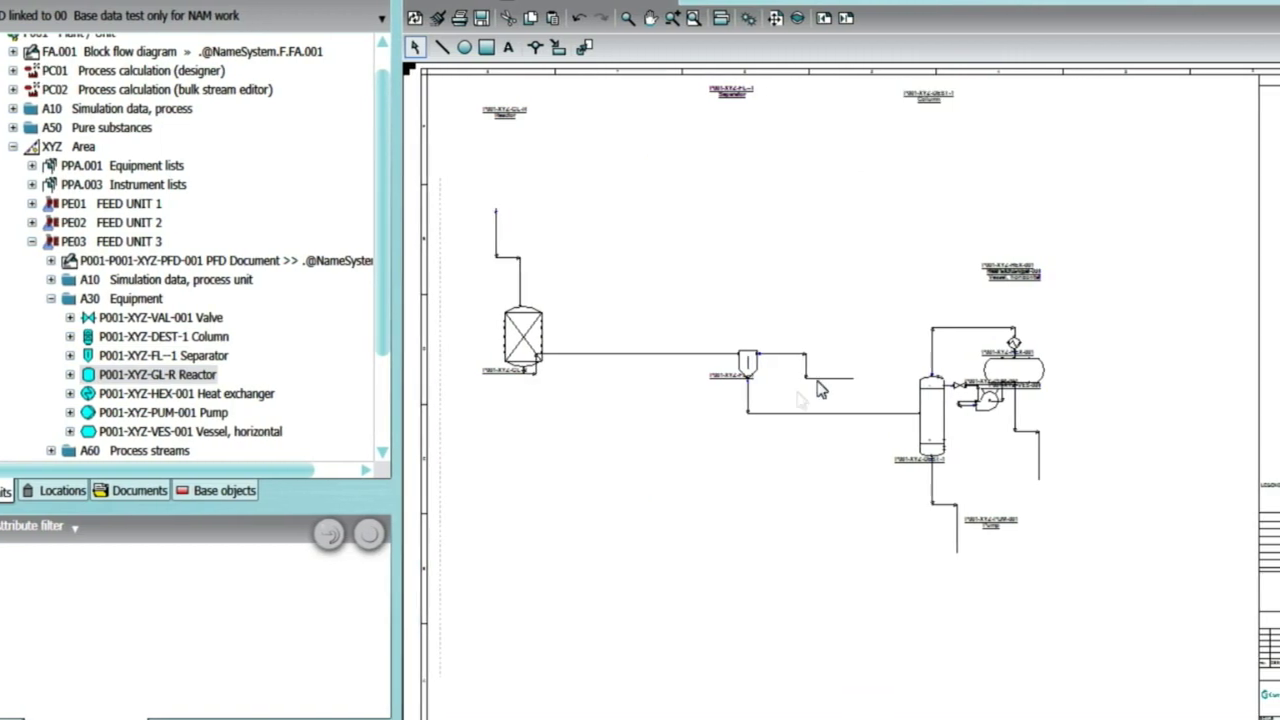
Extend the H2O-DEST, outlet and PRODUKT streams to the right sheet edge, then pick the FEED stream.
left_click(865, 386)
left_click_drag(848, 385, 1210, 214)
left_click(1040, 475)
left_click_drag(1065, 486, 1135, 471)
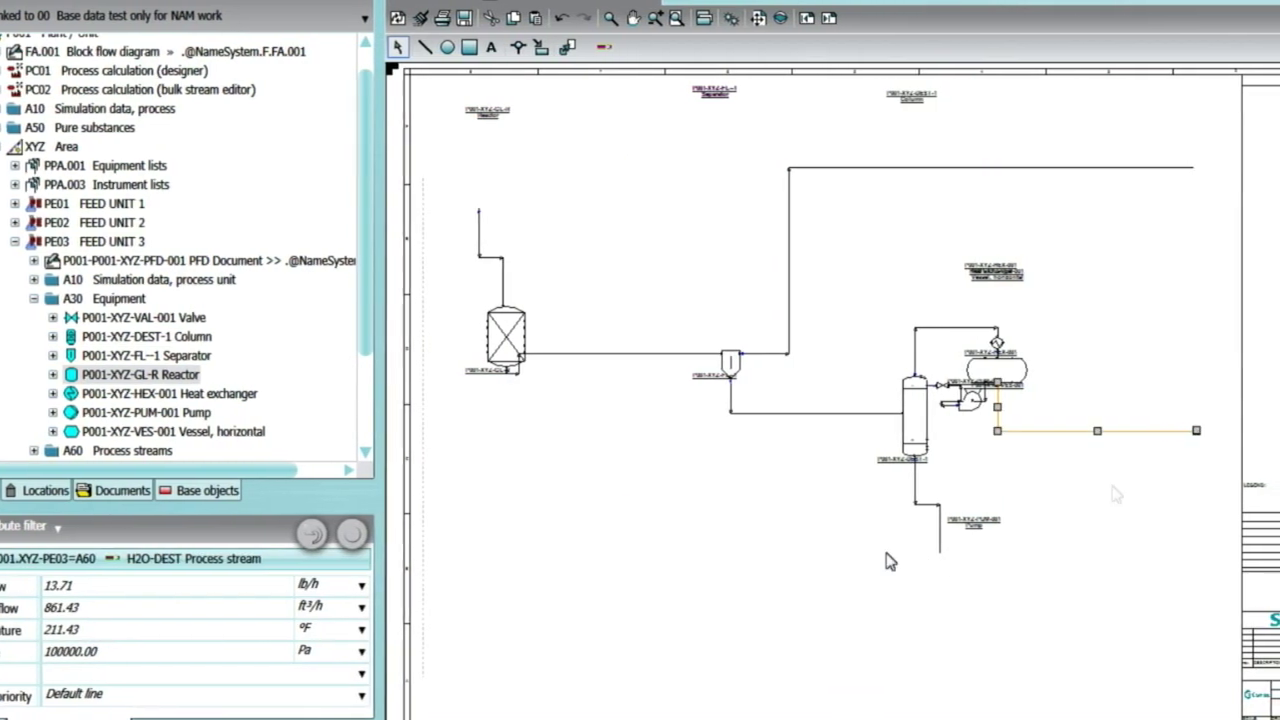
left_click(953, 545)
left_click_drag(938, 555, 1186, 500)
left_click(474, 235)
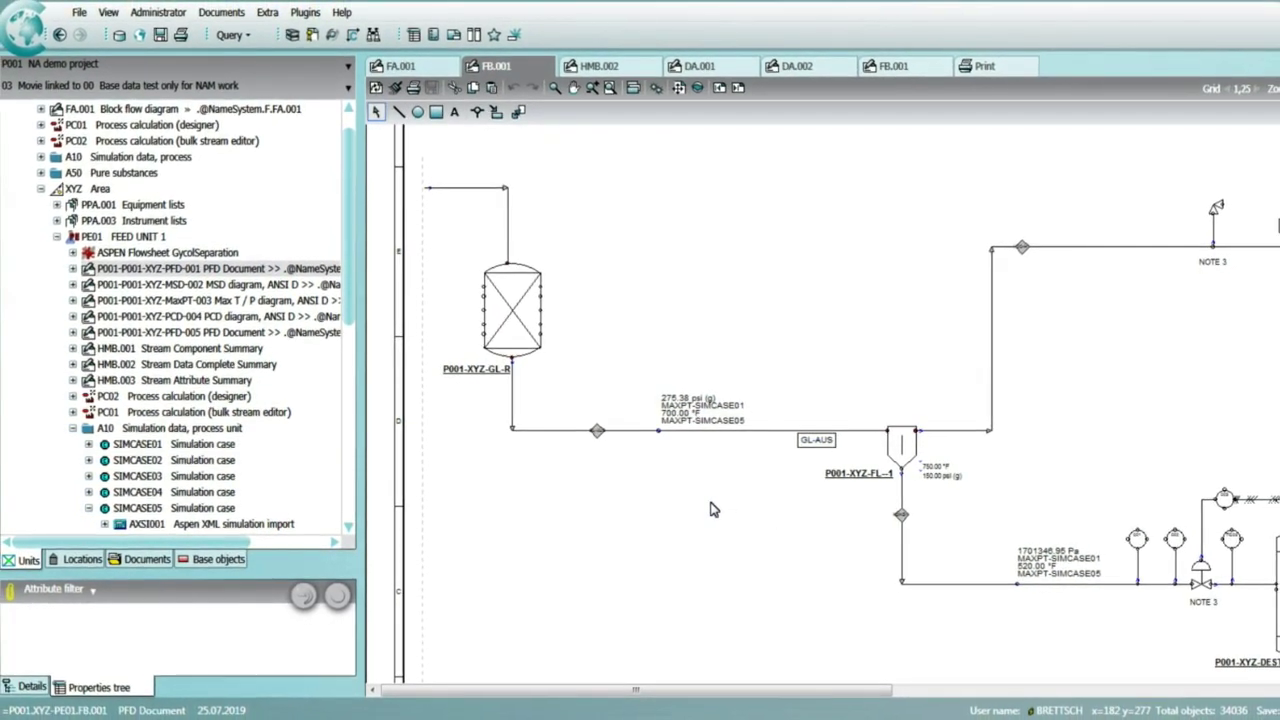
Zoom into the FB.001 PFD, check the HMB.002 stream summary, and return to FA.001.
scroll(740, 465, "up", 2)
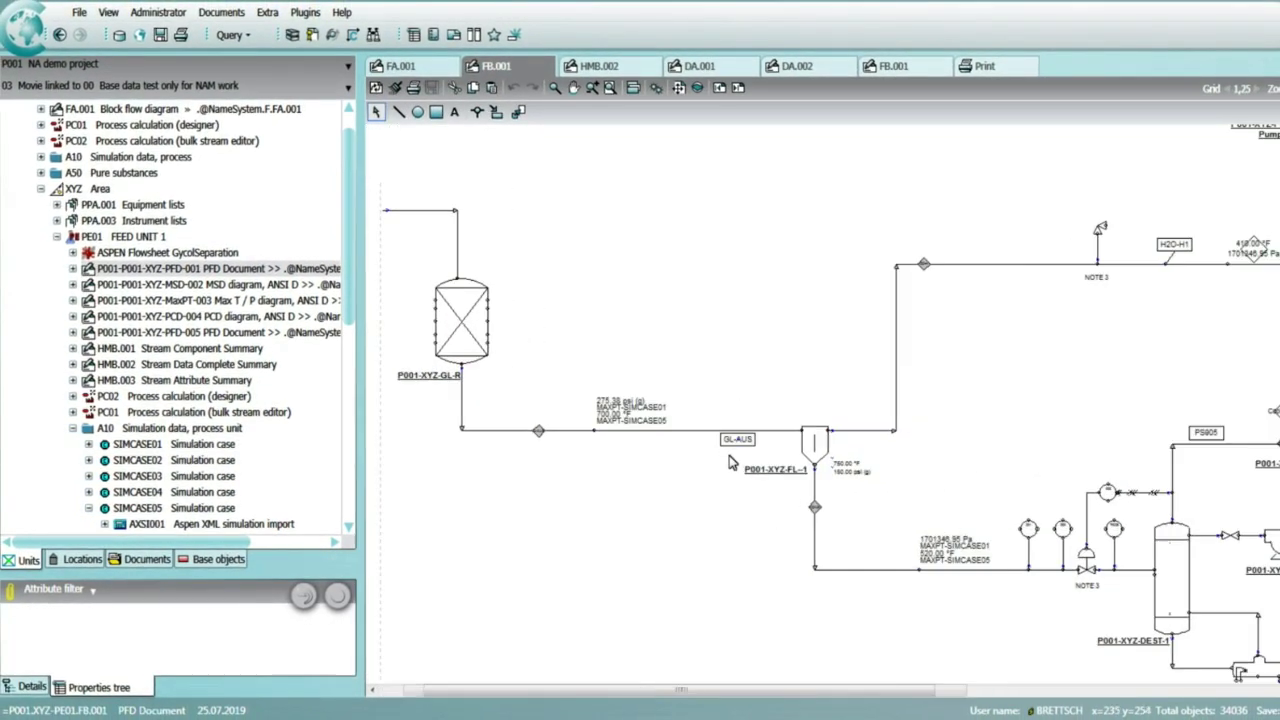
scroll(715, 466, "up", 2)
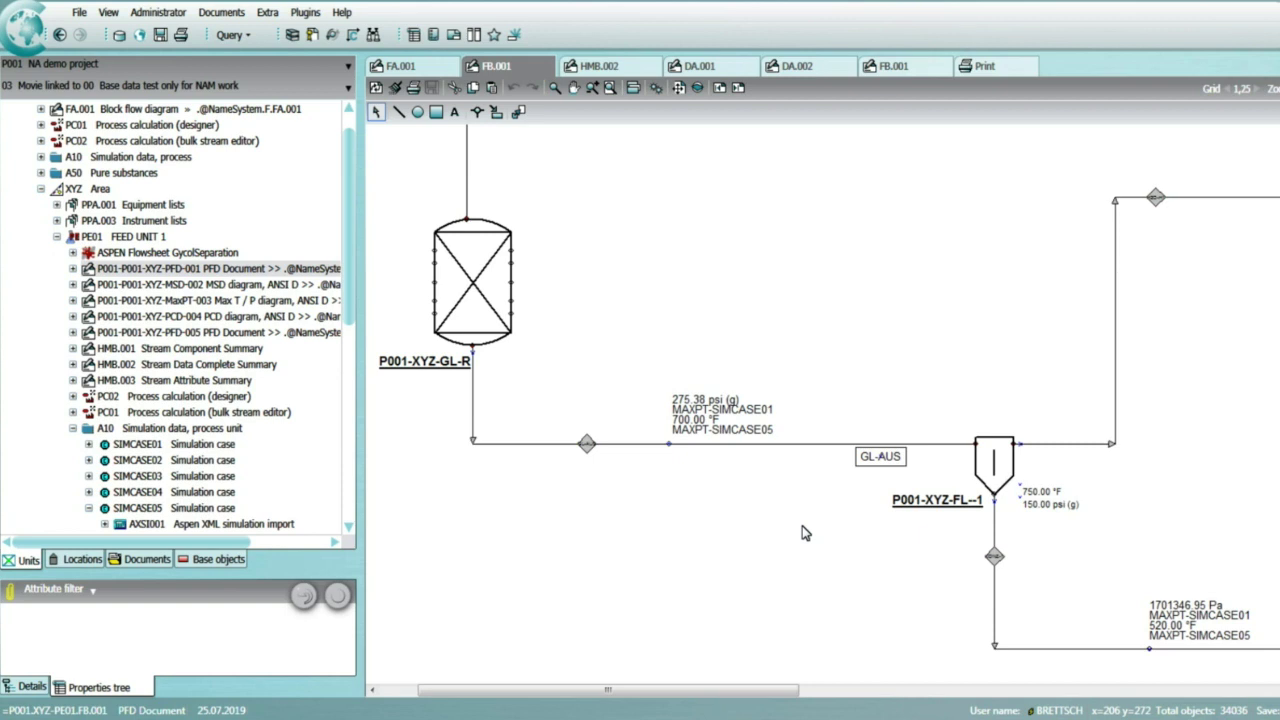
left_click(600, 66)
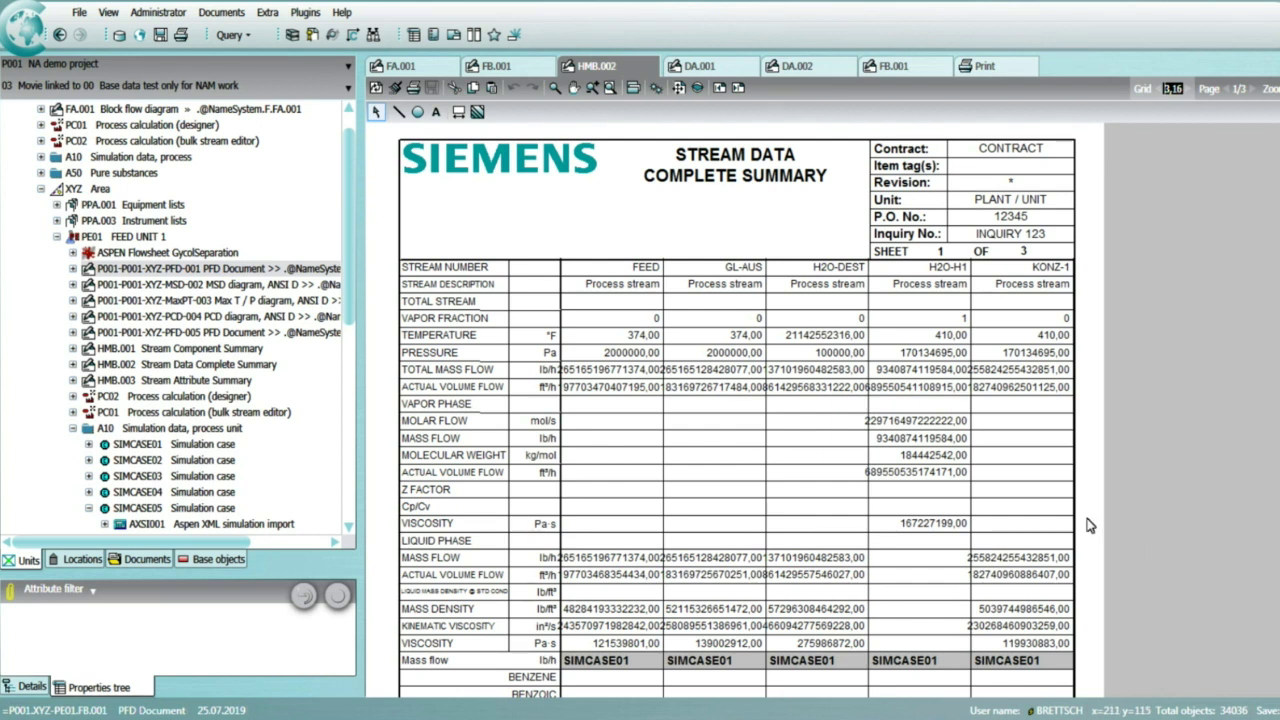
key("ctrl+shift+Tab")
key("ctrl+shift+Tab")
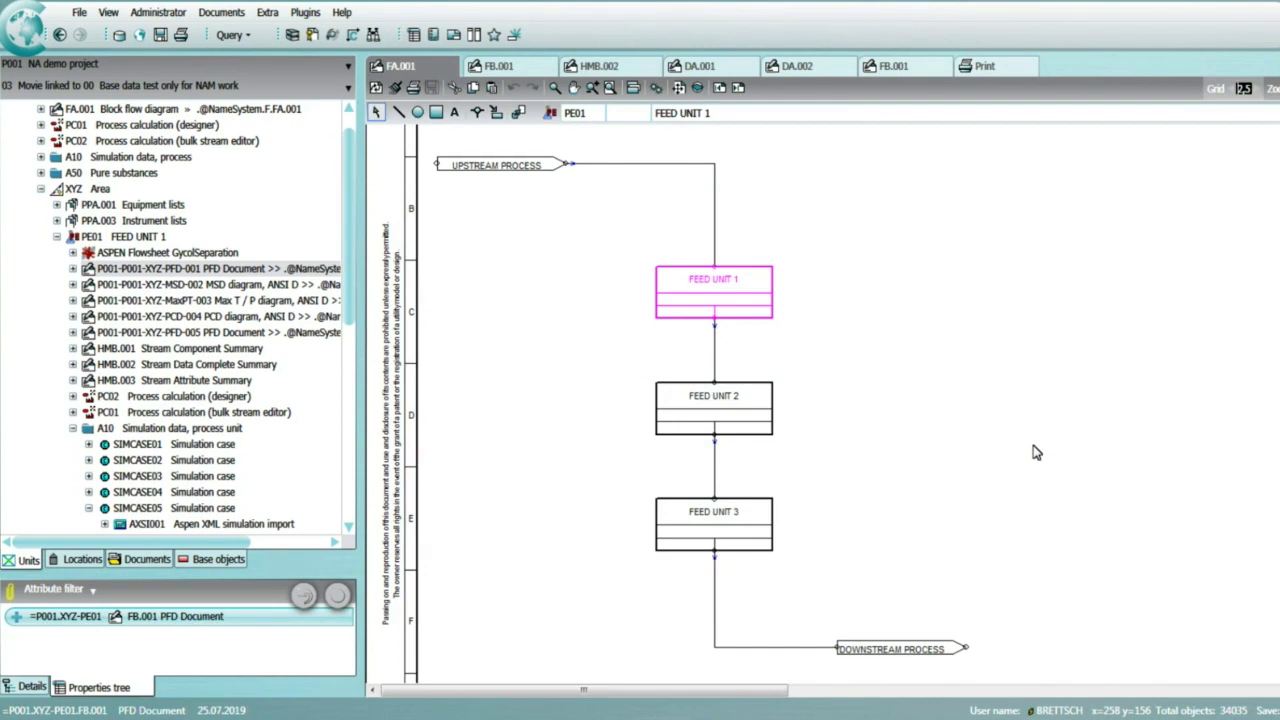
Open Feed Unit 1's FB.001 PFD document from its documents below.
right_click(757, 323)
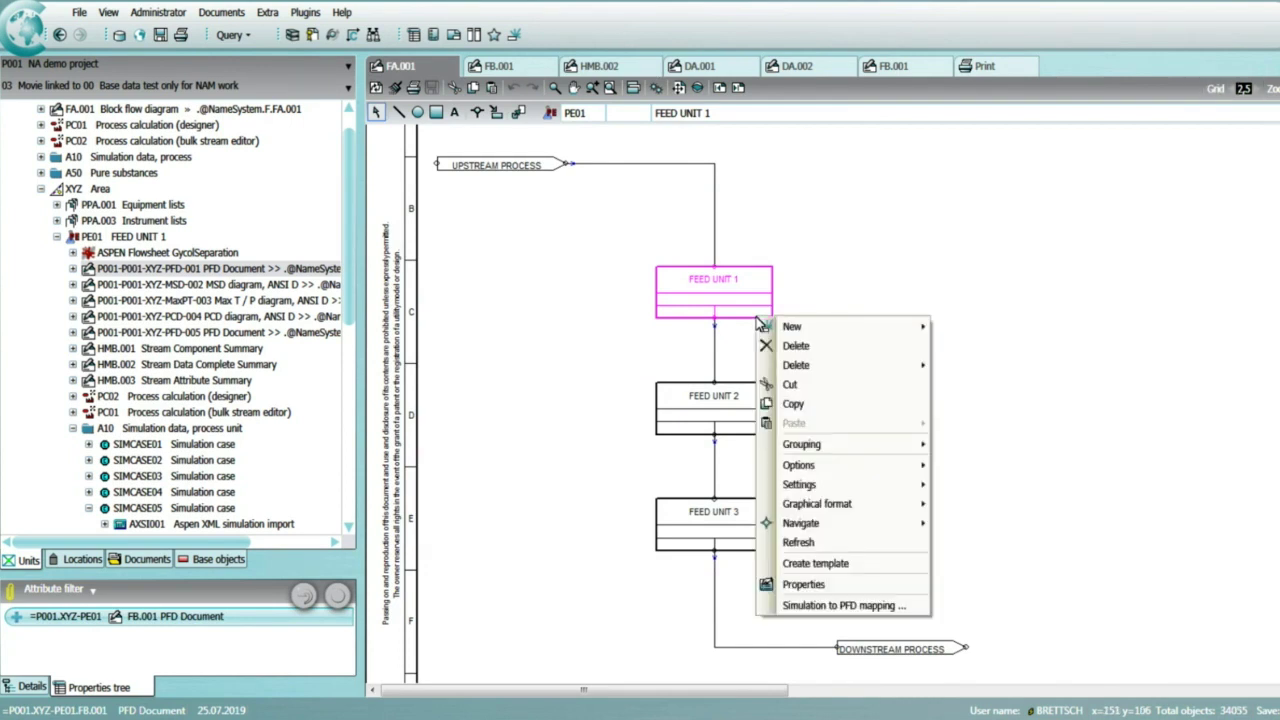
mouse_move(855, 524)
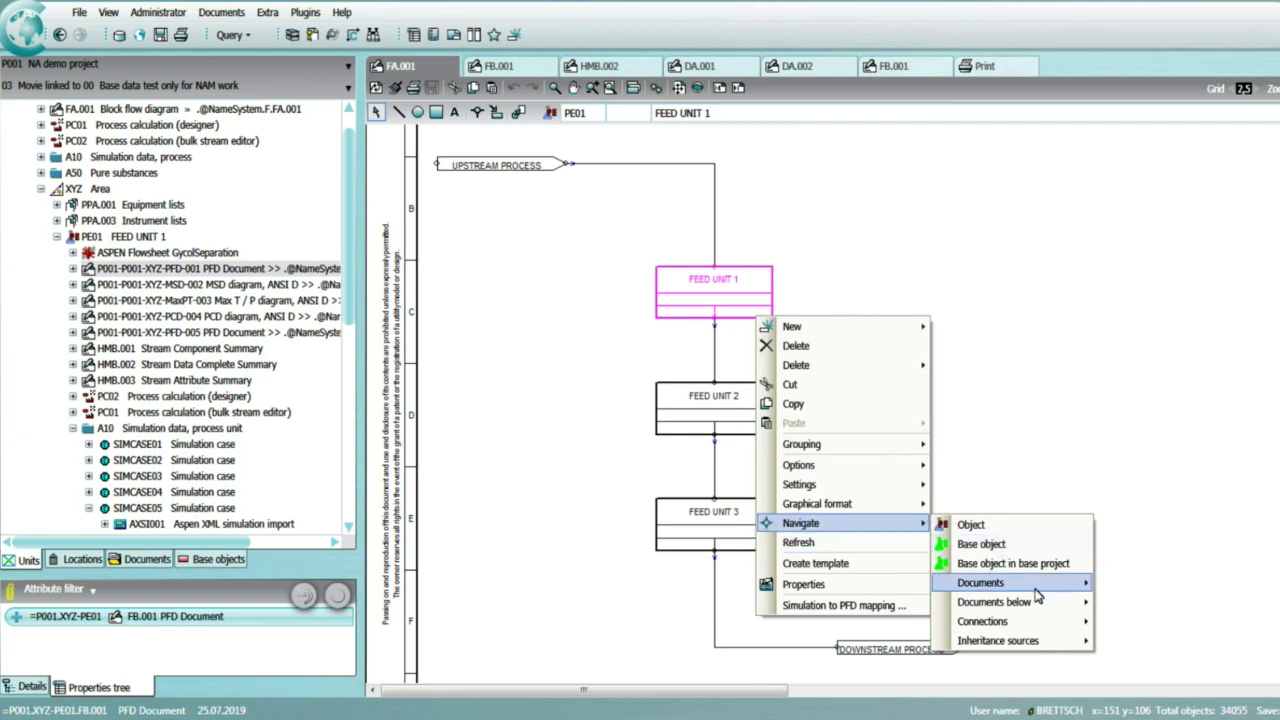
mouse_move(1036, 590)
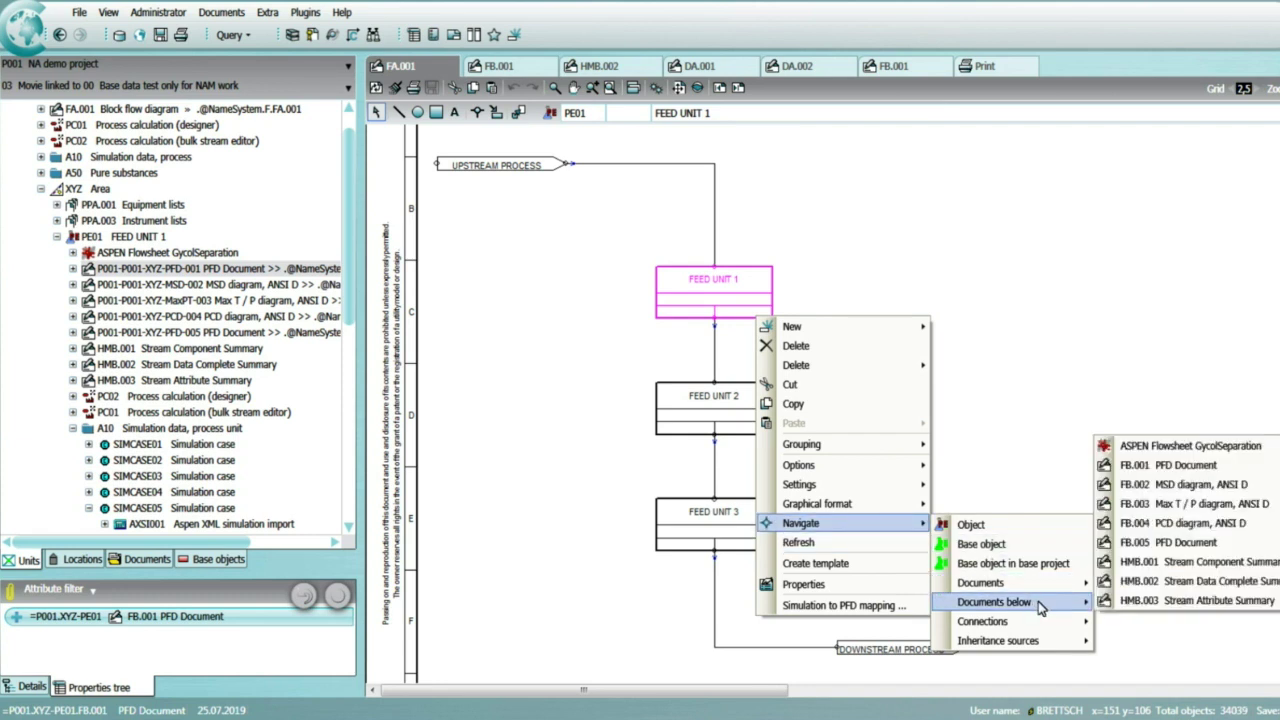
left_click(1176, 466)
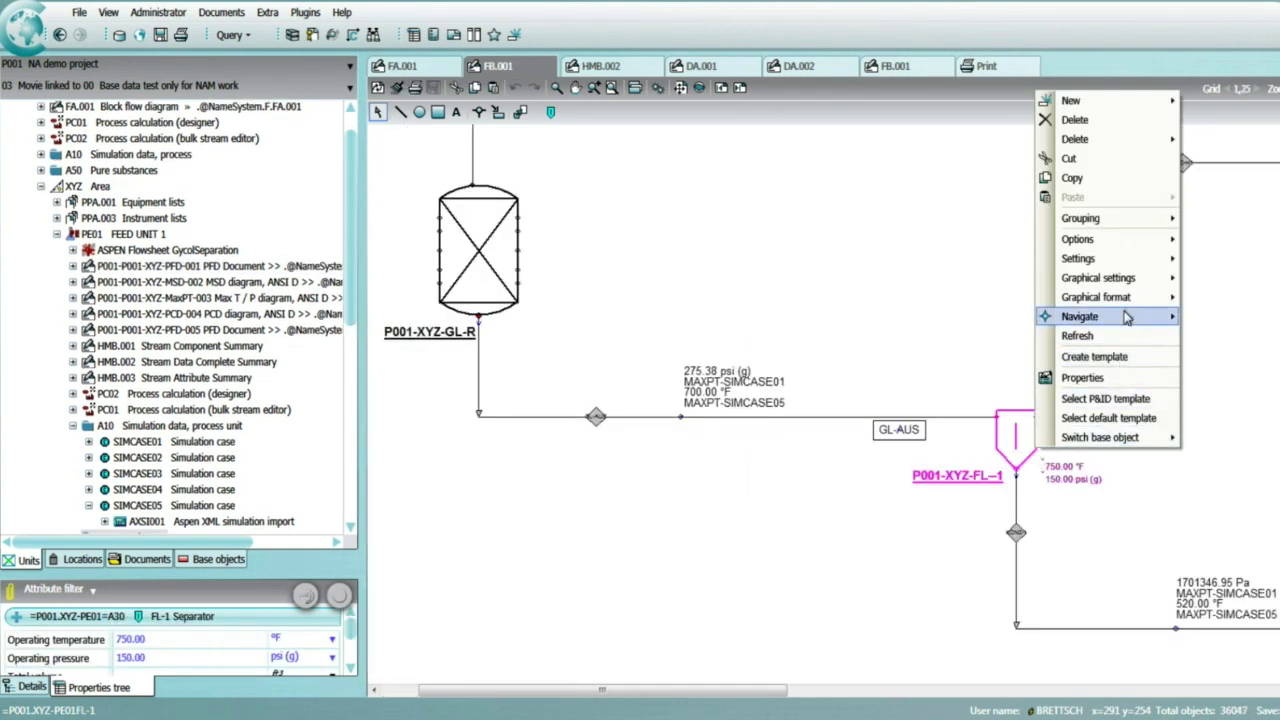
Open separator FL-1's DA.001 data sheet.
mouse_move(1126, 317)
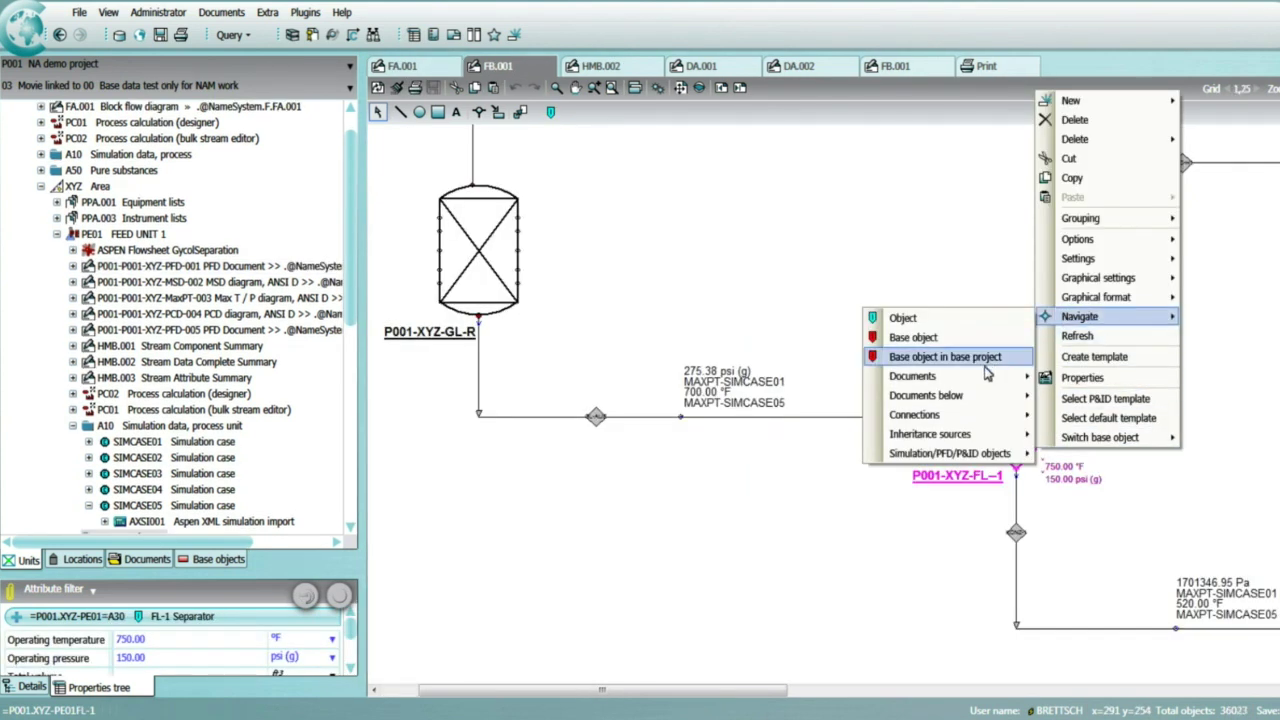
mouse_move(938, 398)
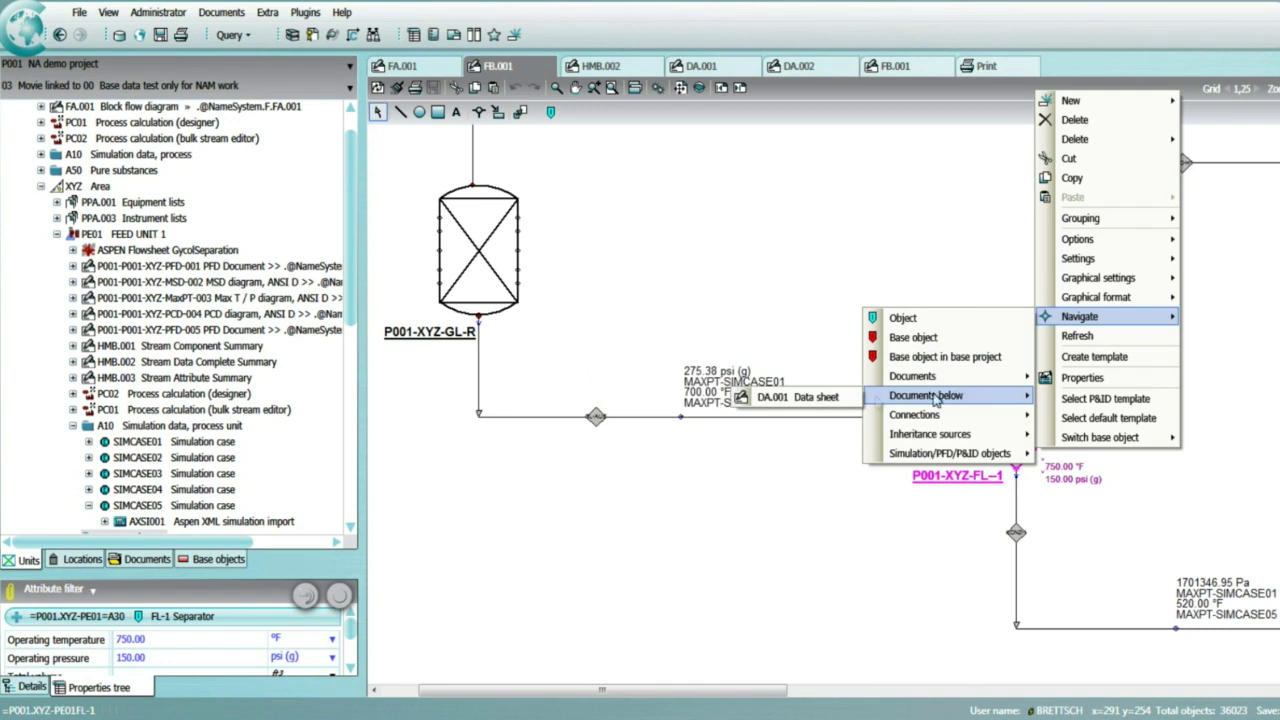
left_click(806, 398)
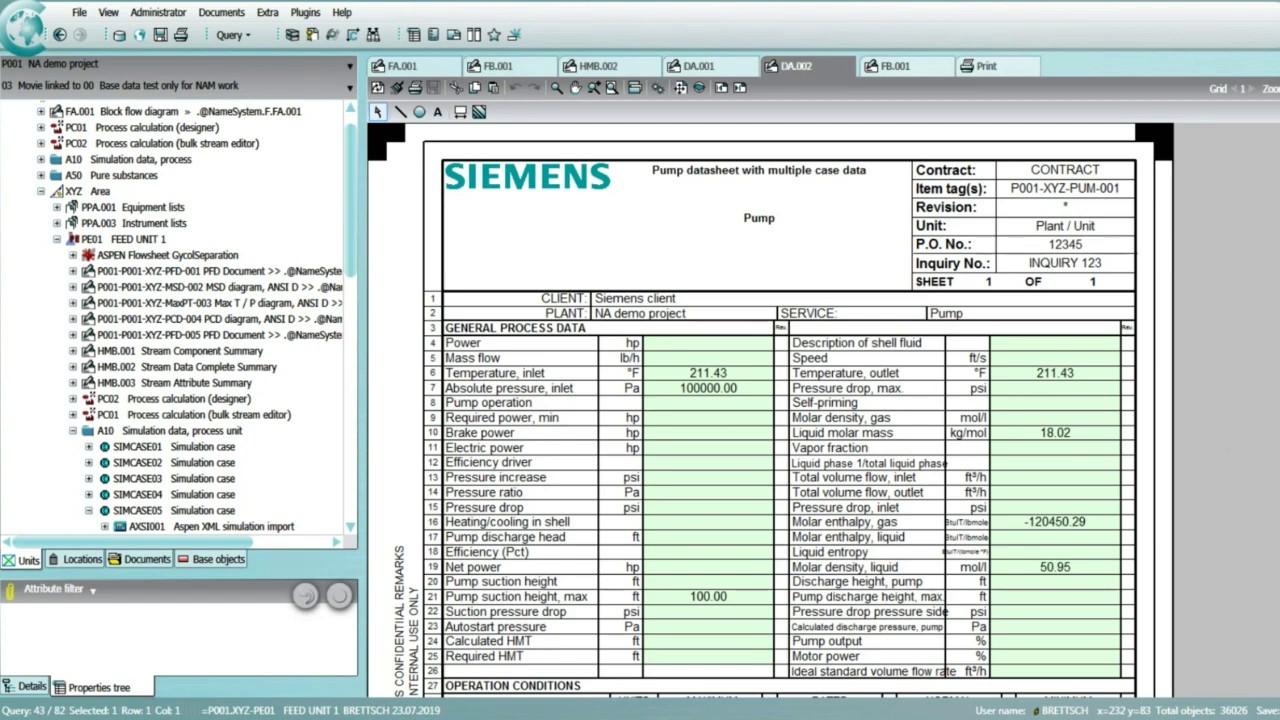
Scroll through the DA.002 pump multi-case datasheet.
scroll(1230, 433, "down", 5)
scroll(1198, 553, "down", 6)
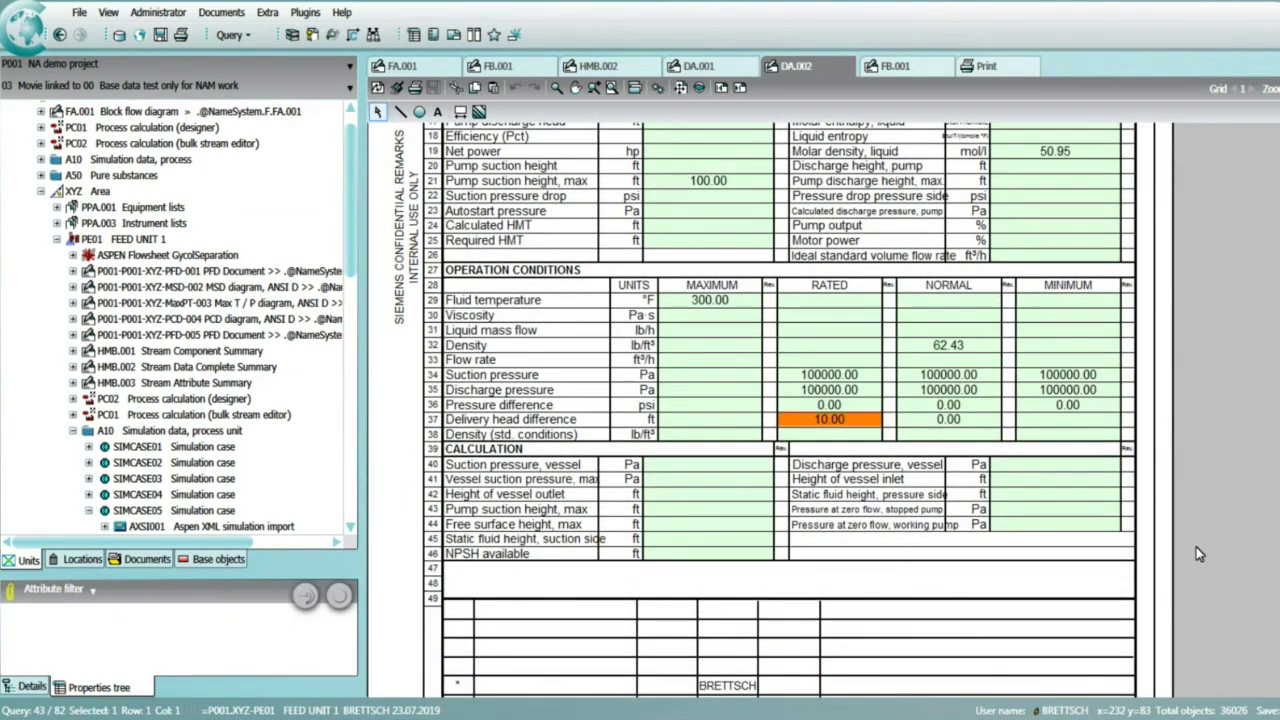
scroll(1196, 553, "down", 1)
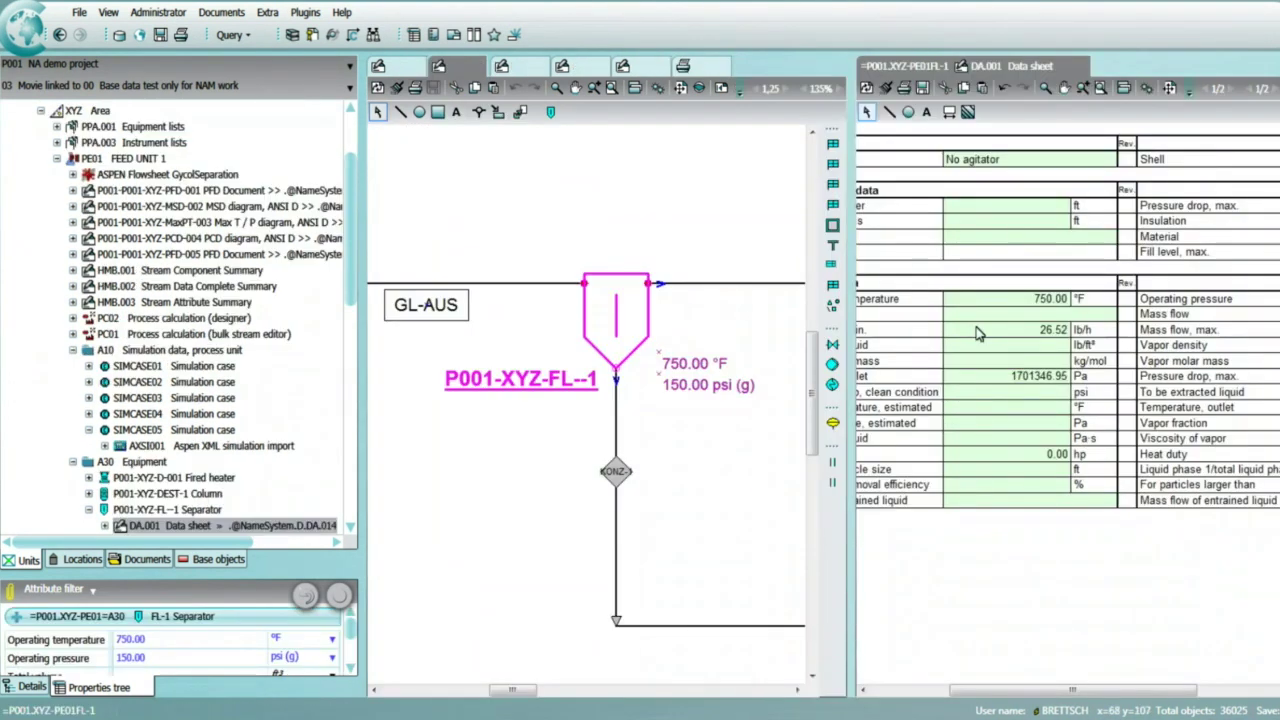
Set the separator's operating temperature on DA.001 to 795 °F and view the updated PFD.
left_click(1042, 300)
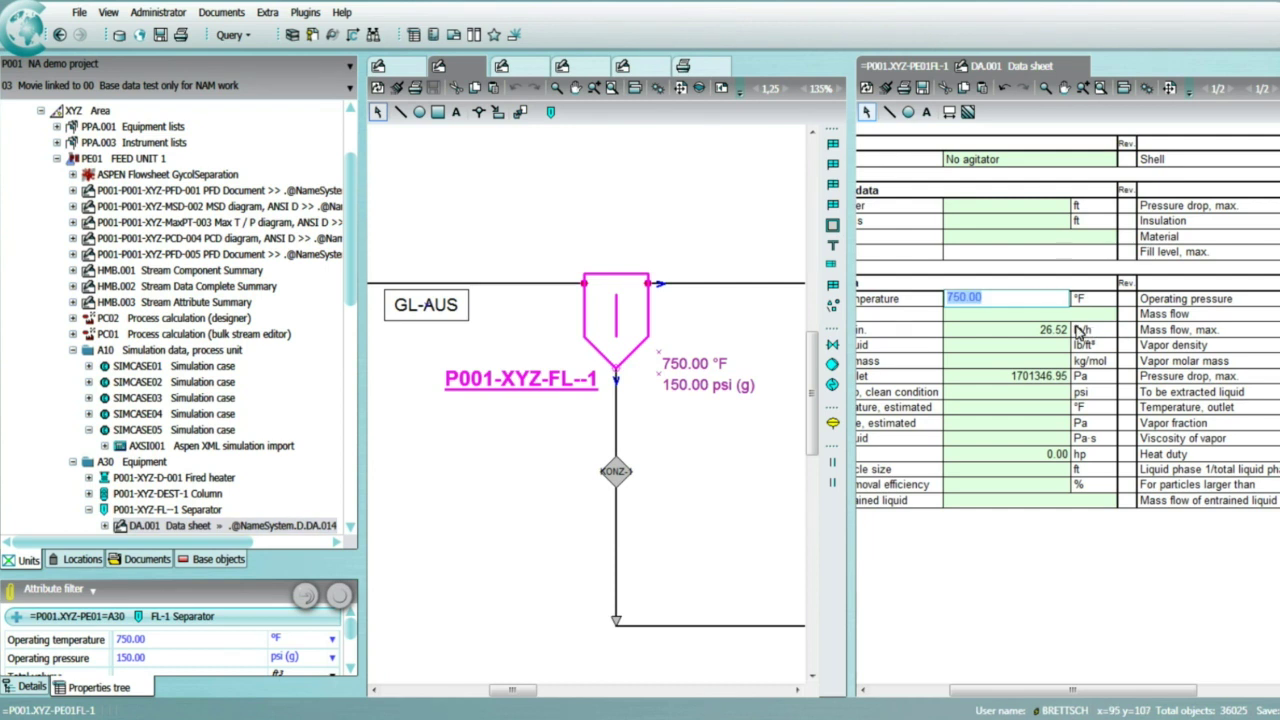
type("795")
left_click(1038, 583)
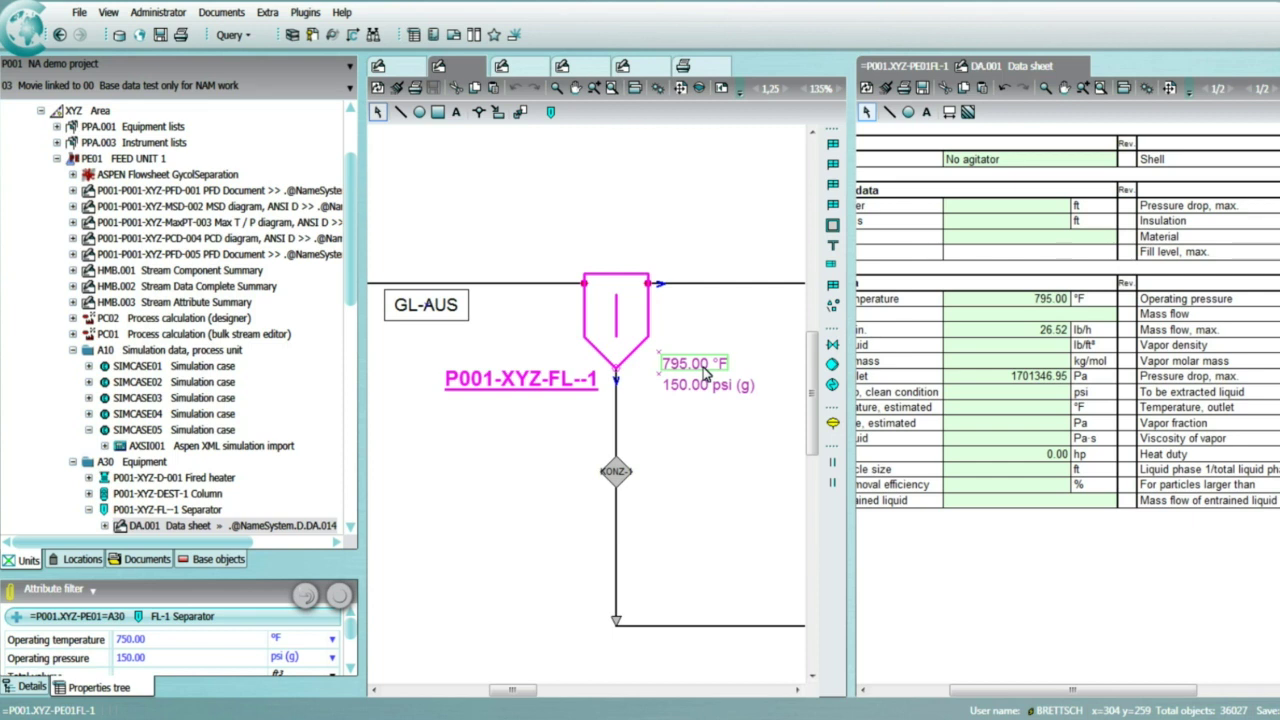
left_click(518, 224)
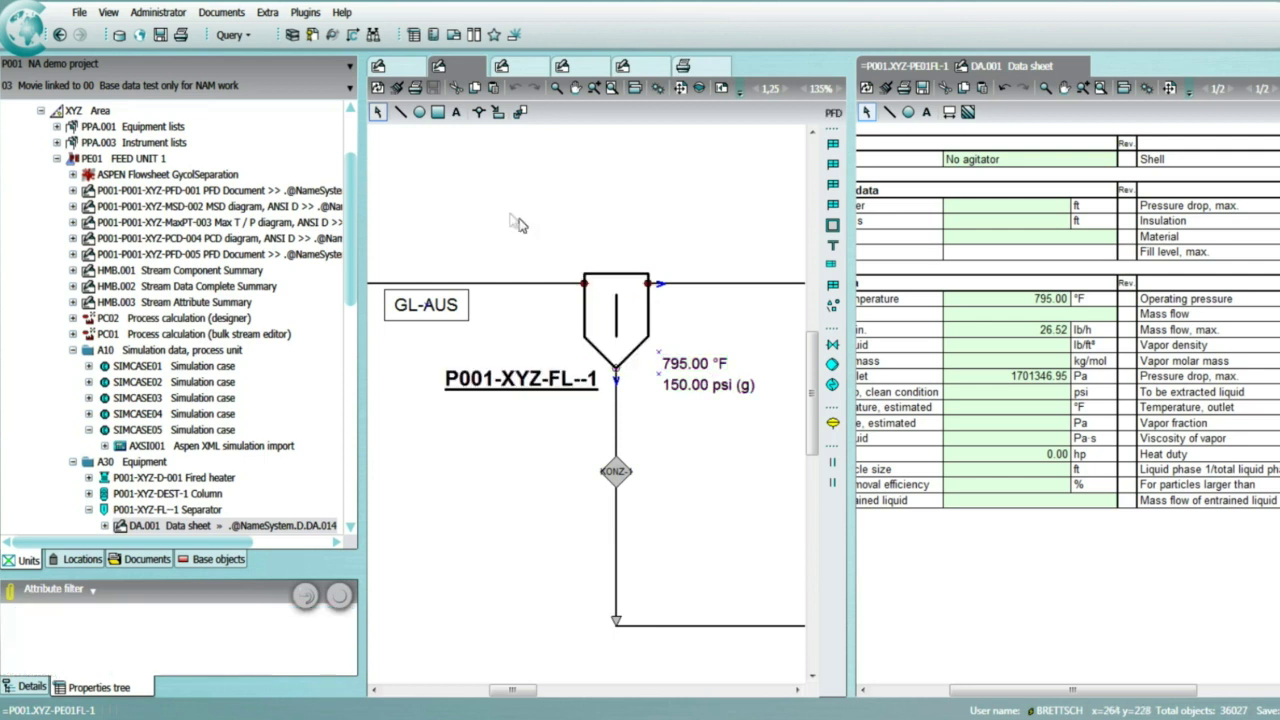
scroll(591, 257, "up", 5)
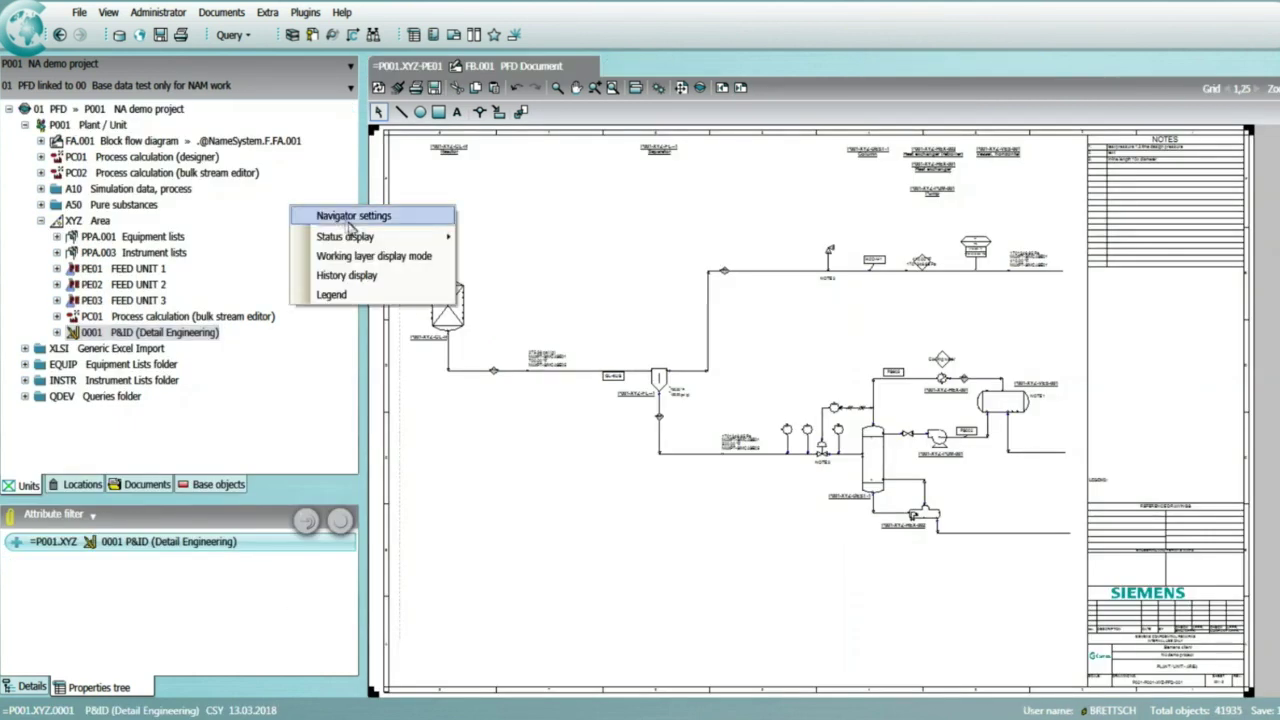
Apply status display 4 Engineering task status and zoom into the drawing.
mouse_move(360, 240)
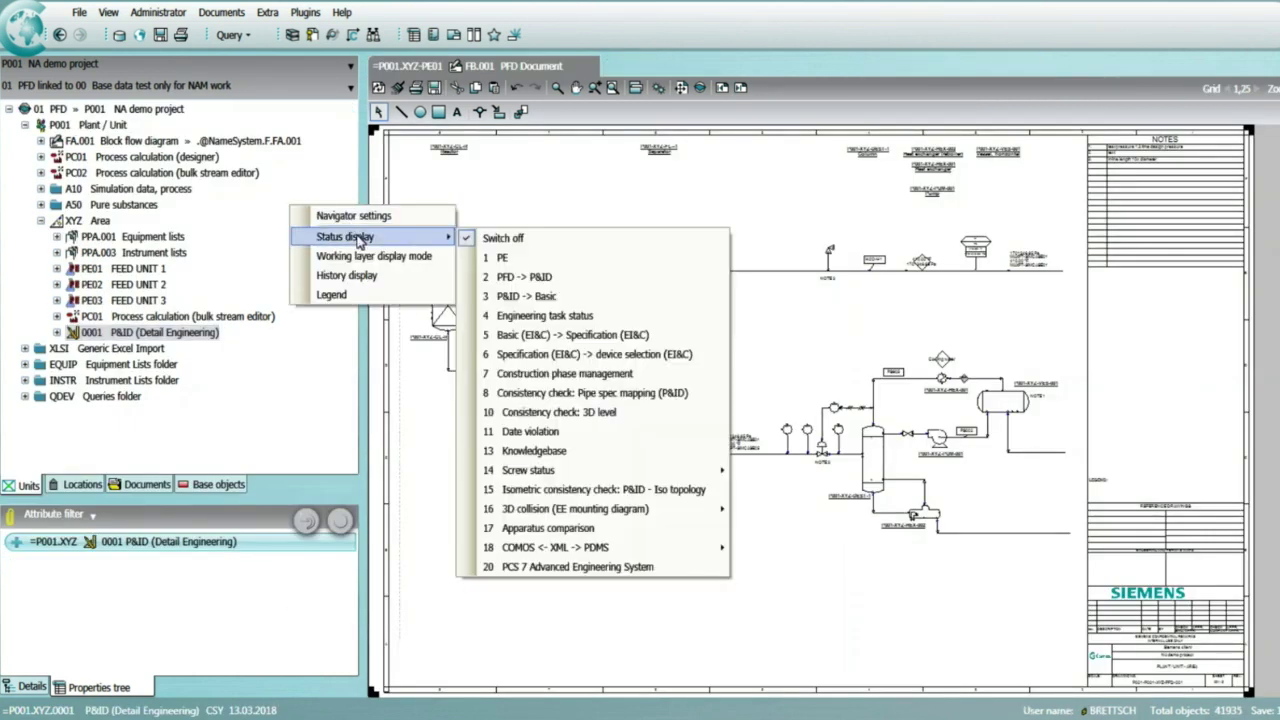
left_click(590, 316)
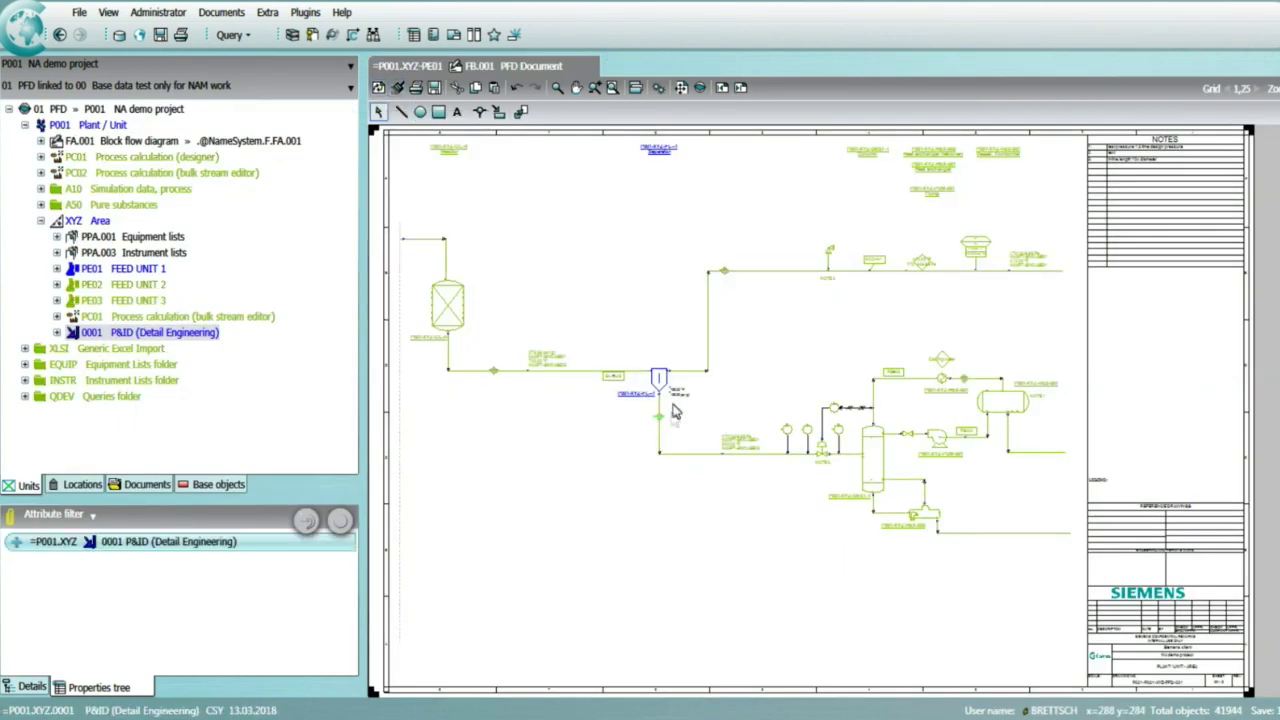
scroll(675, 410, "up", 3)
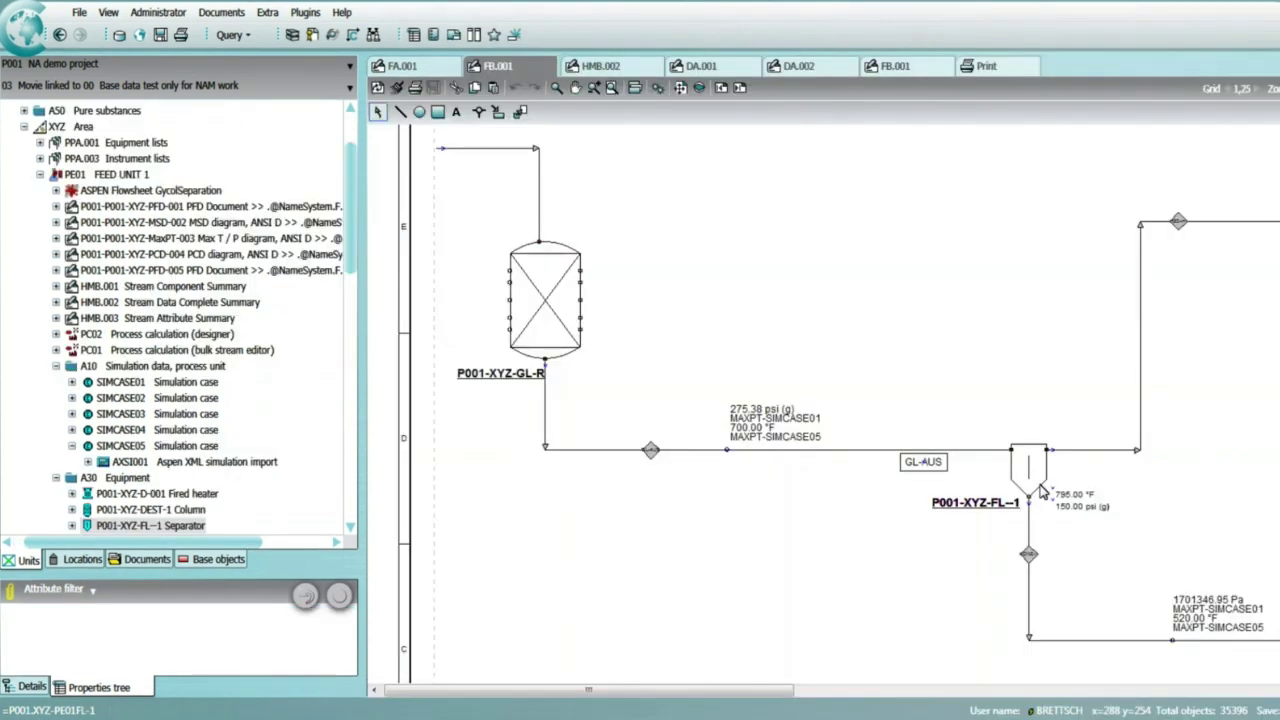
From FL-1 on FB.001, jump to linked P&ID separator F001 and bring up its navigation actions.
left_click(1040, 490)
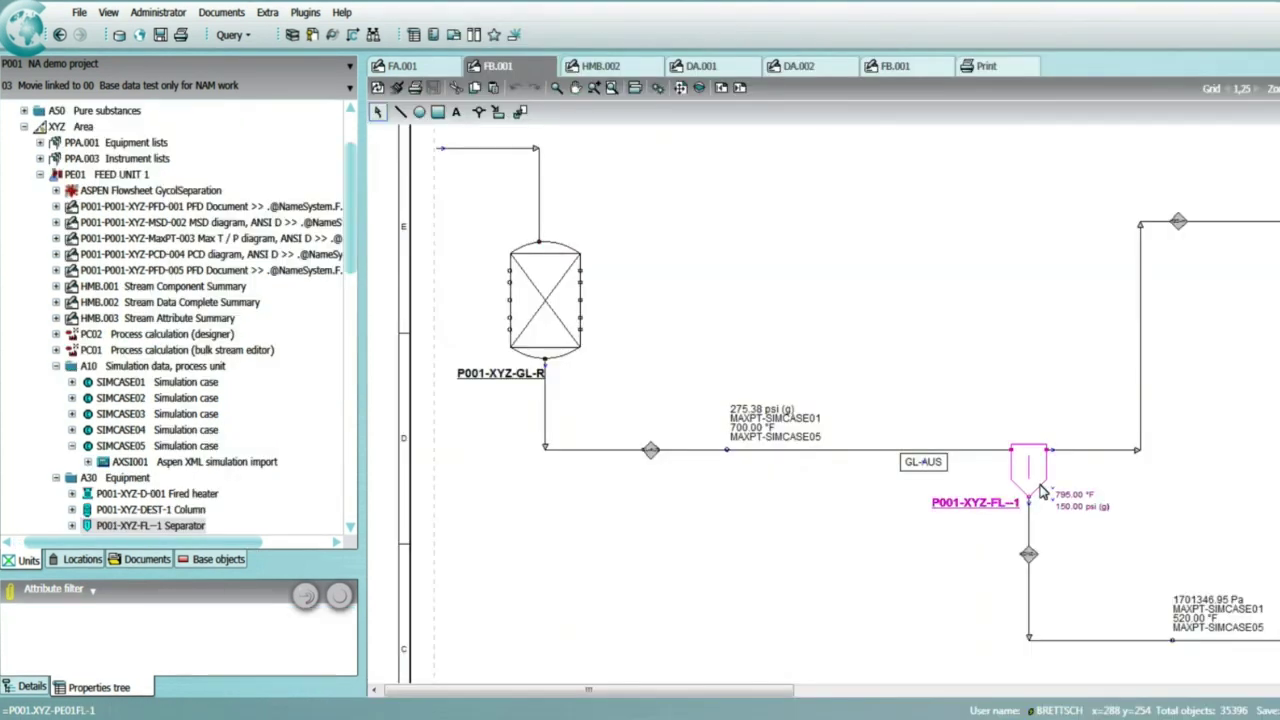
right_click(1043, 492)
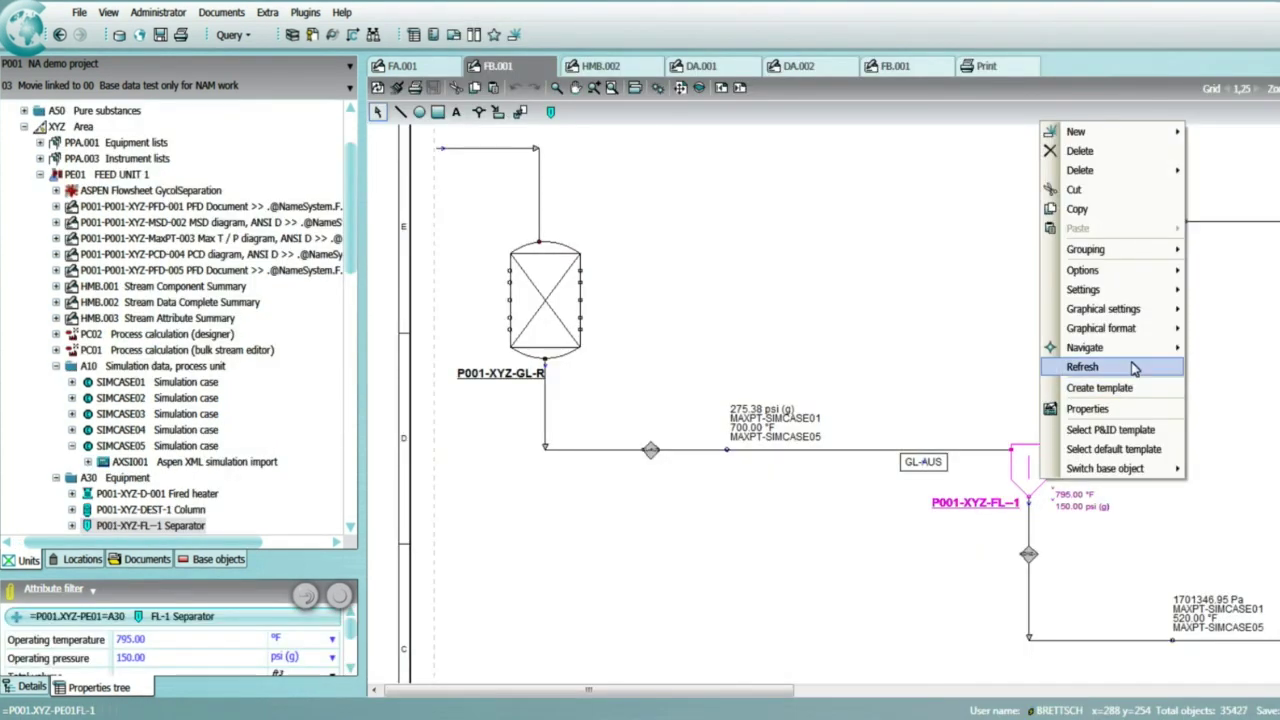
mouse_move(1137, 357)
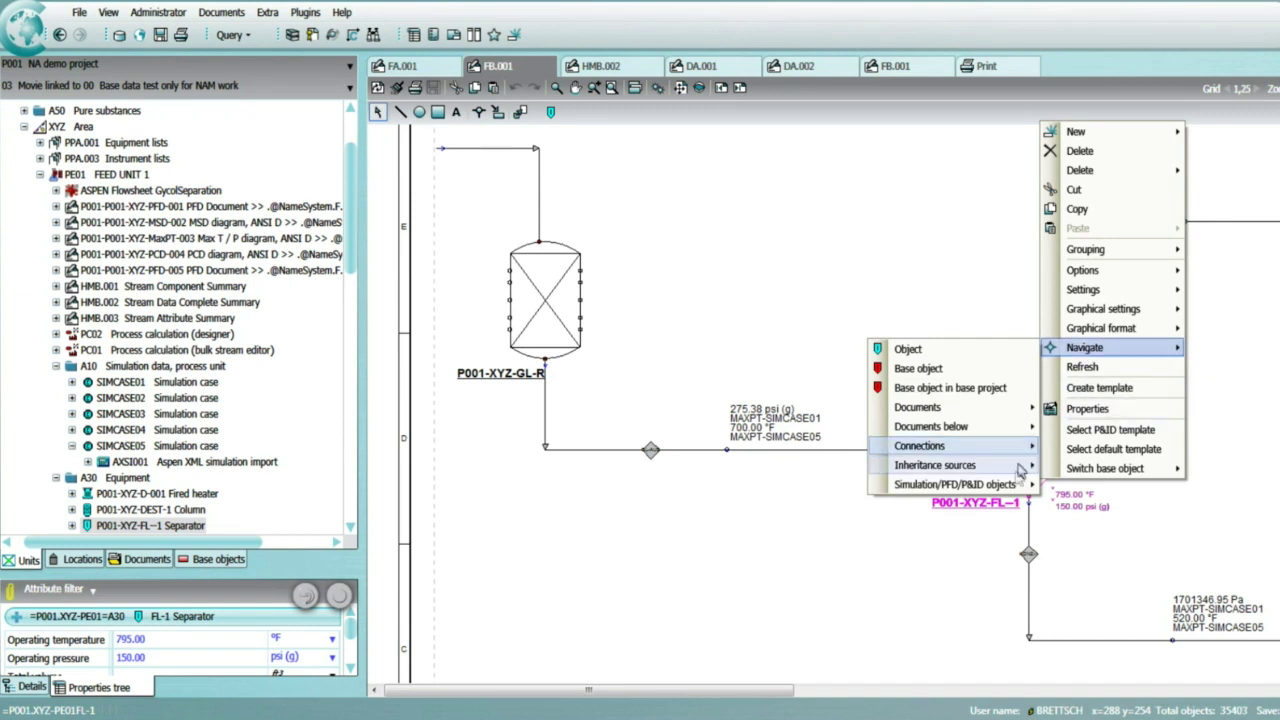
mouse_move(1015, 487)
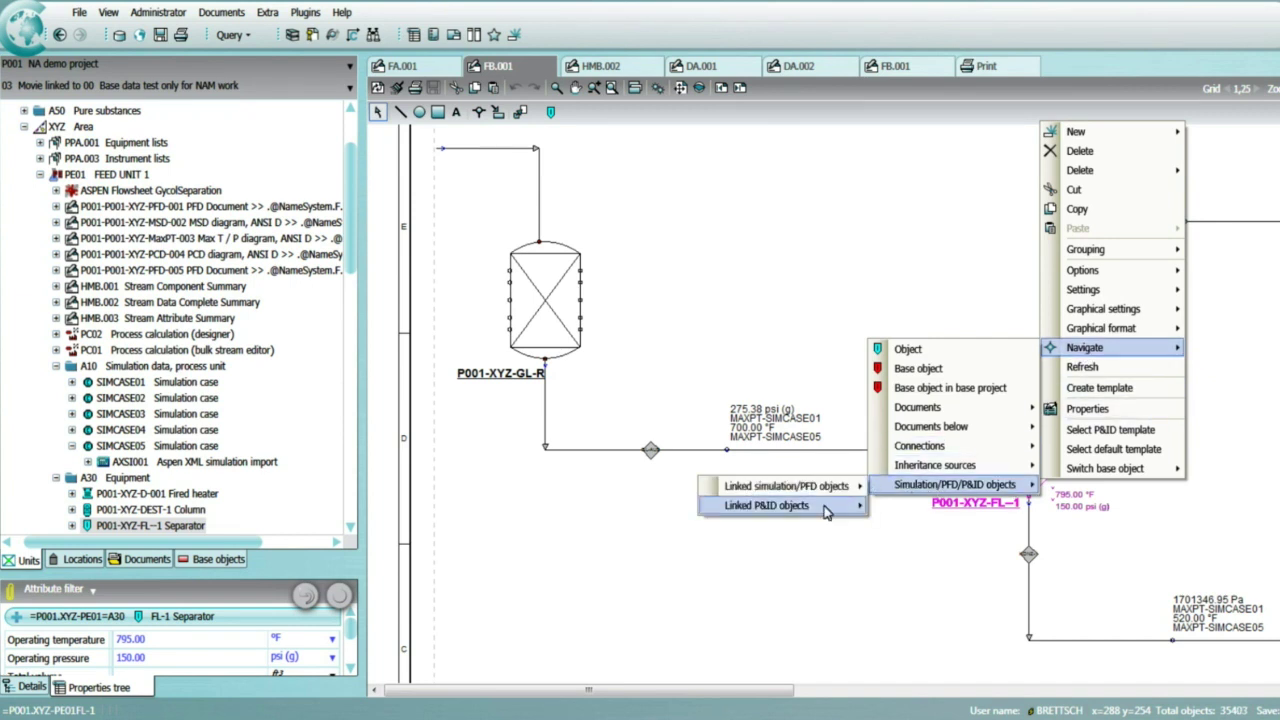
mouse_move(828, 507)
left_click(480, 545)
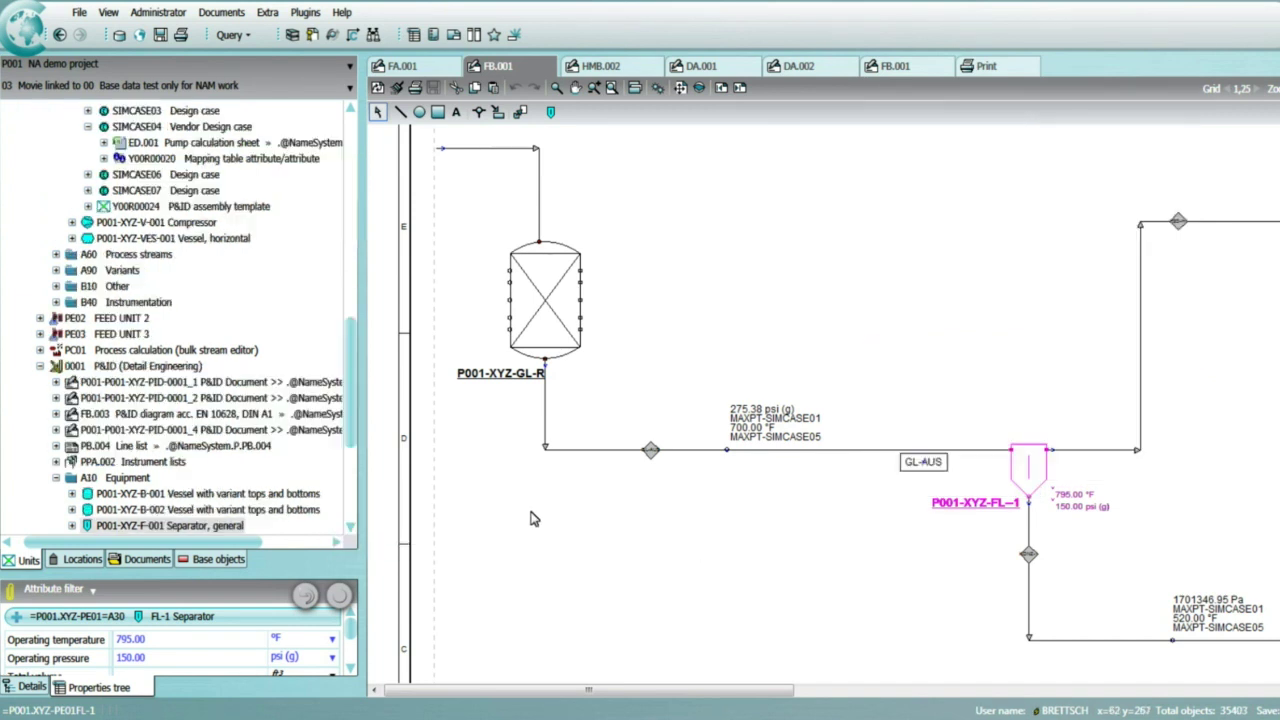
right_click(175, 530)
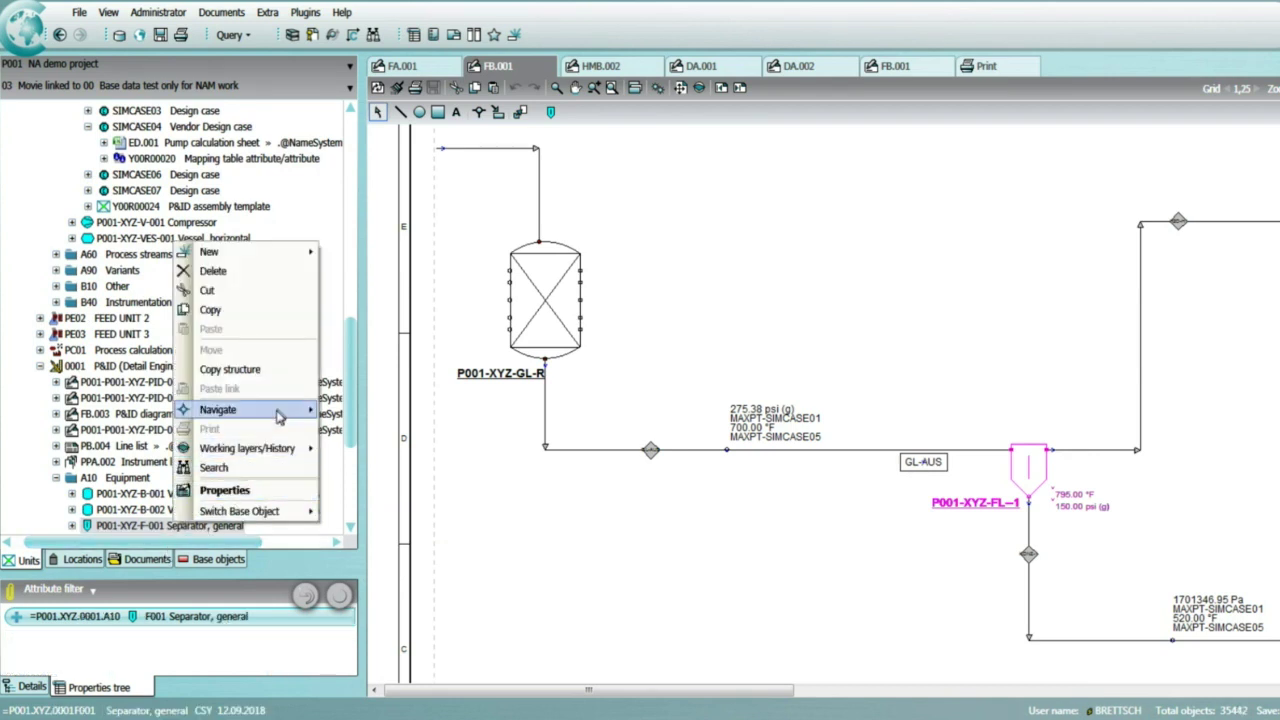
mouse_move(283, 414)
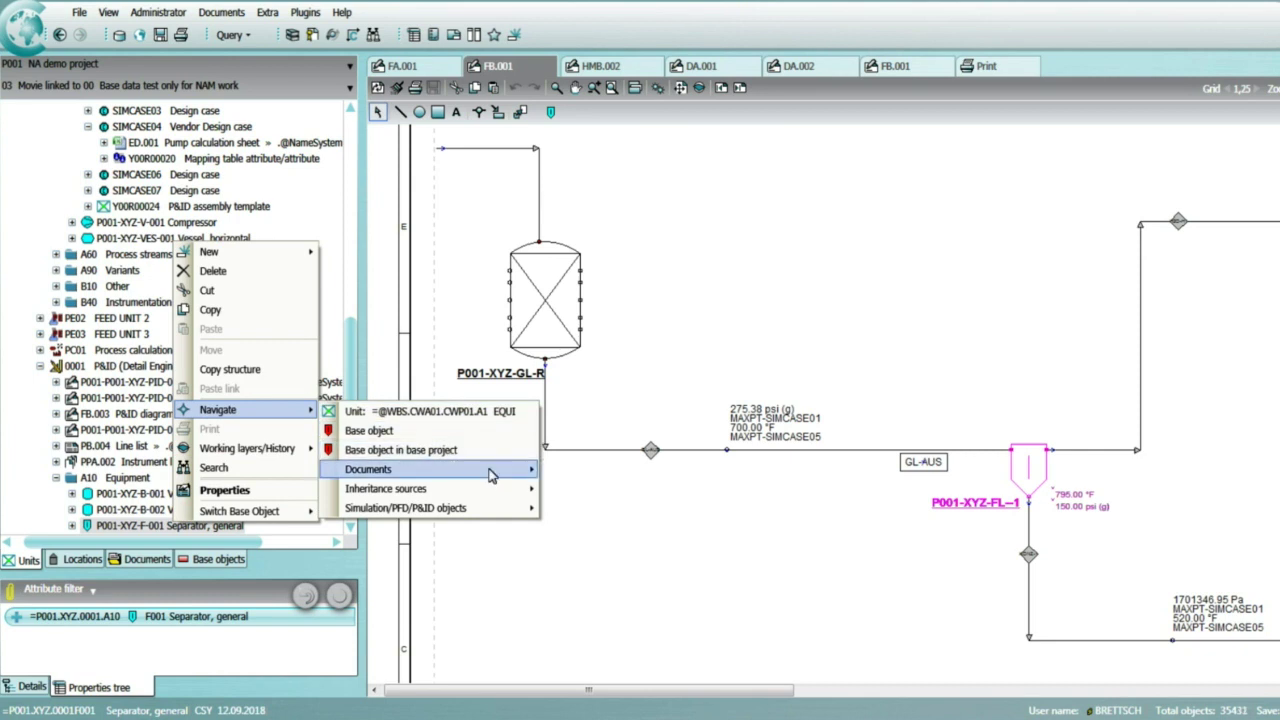
Go to the P&ID document containing separator P001-XYZ-F-001.
mouse_move(490, 472)
left_click(634, 479)
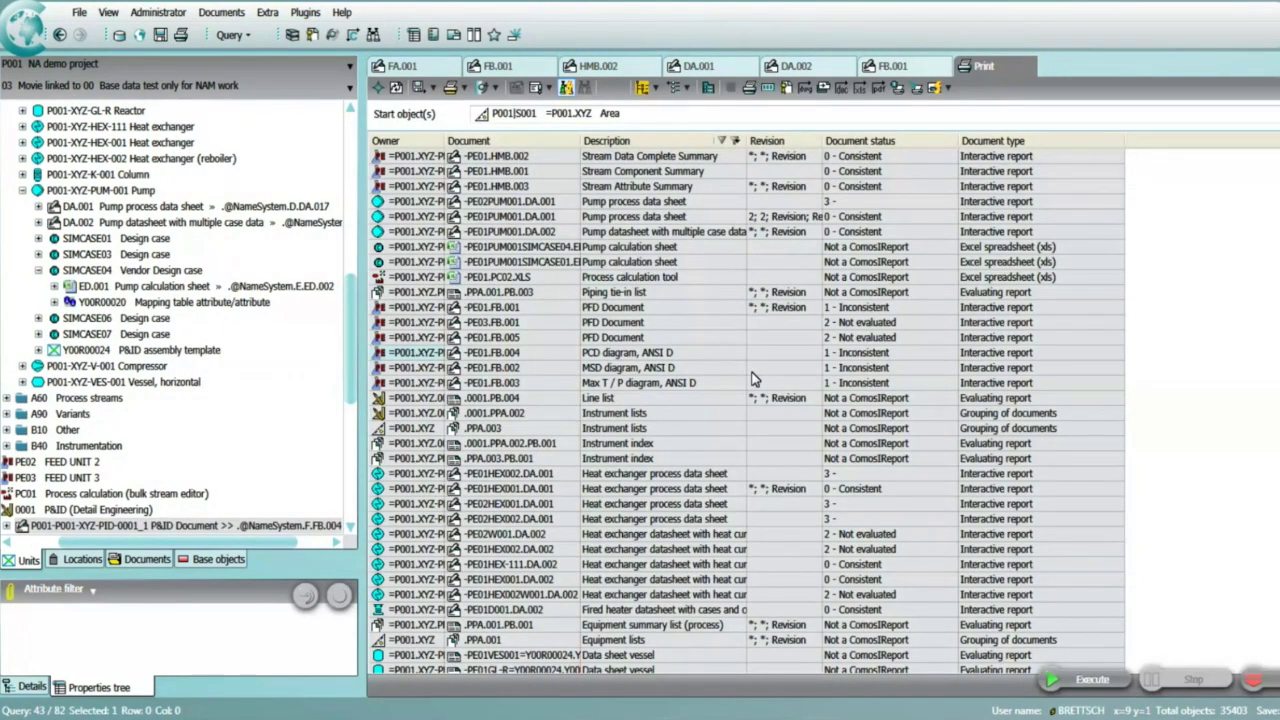